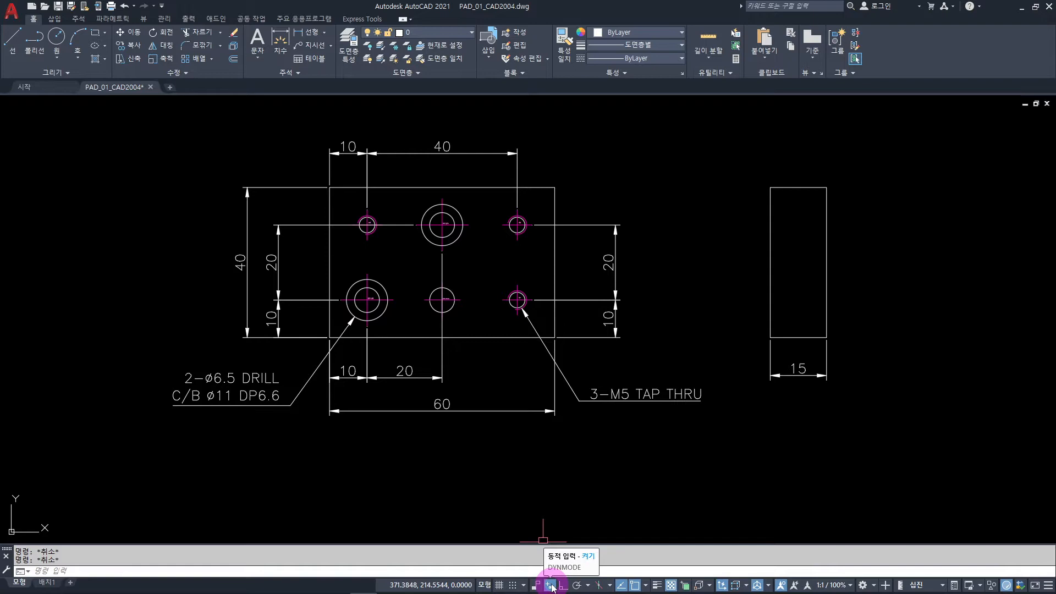
Turn off dynamic input and move the entire drawing from the front view's lower-left corner to 0,0.
click(551, 585)
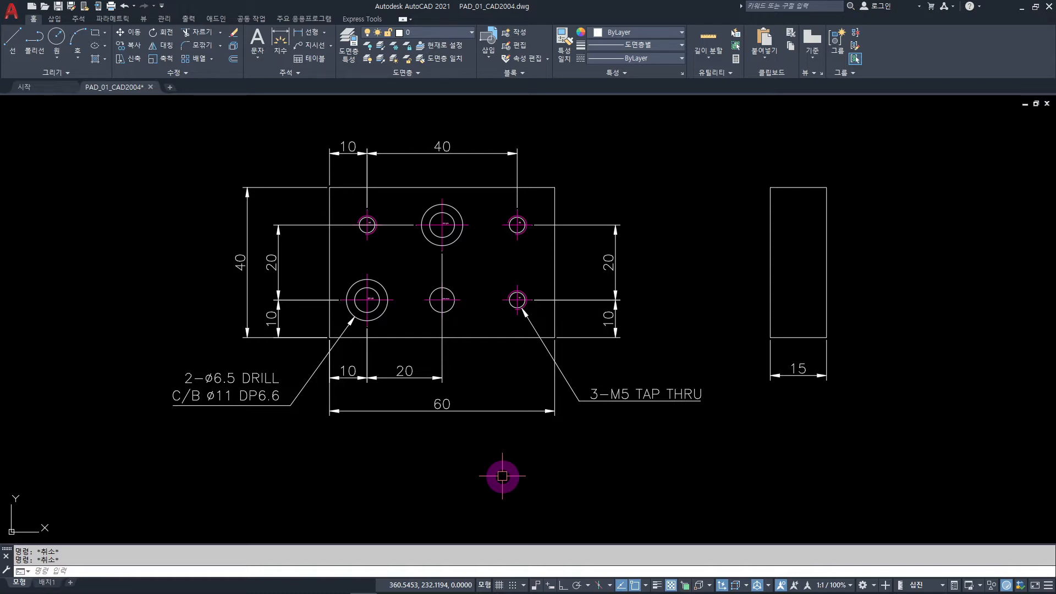
text(m)
key(Return)
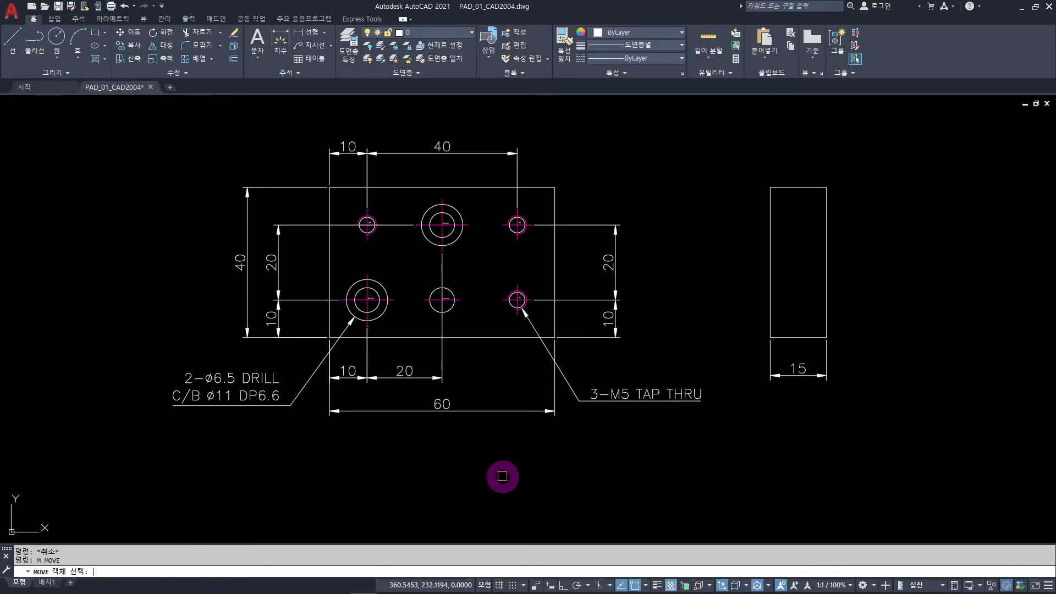
click(141, 127)
click(903, 513)
key(Return)
scroll(330, 337, up, 7)
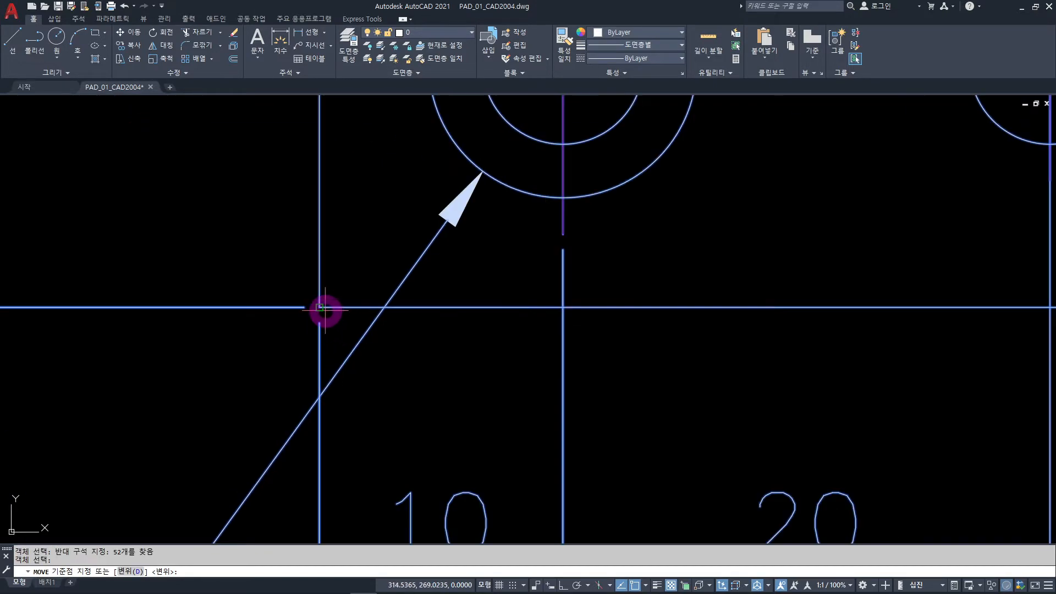
click(320, 307)
text(0,0)
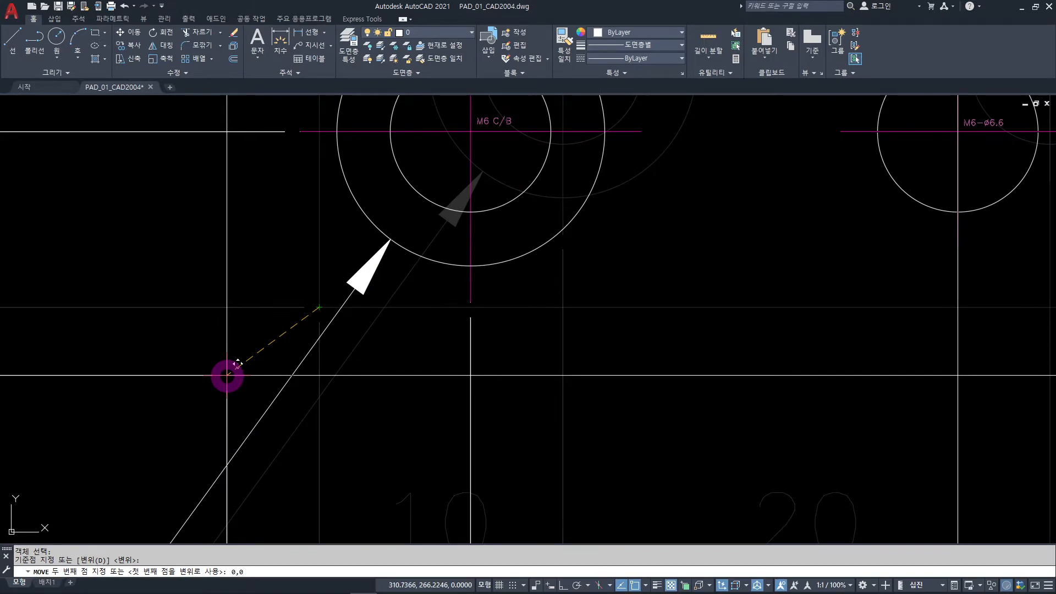
key(Return)
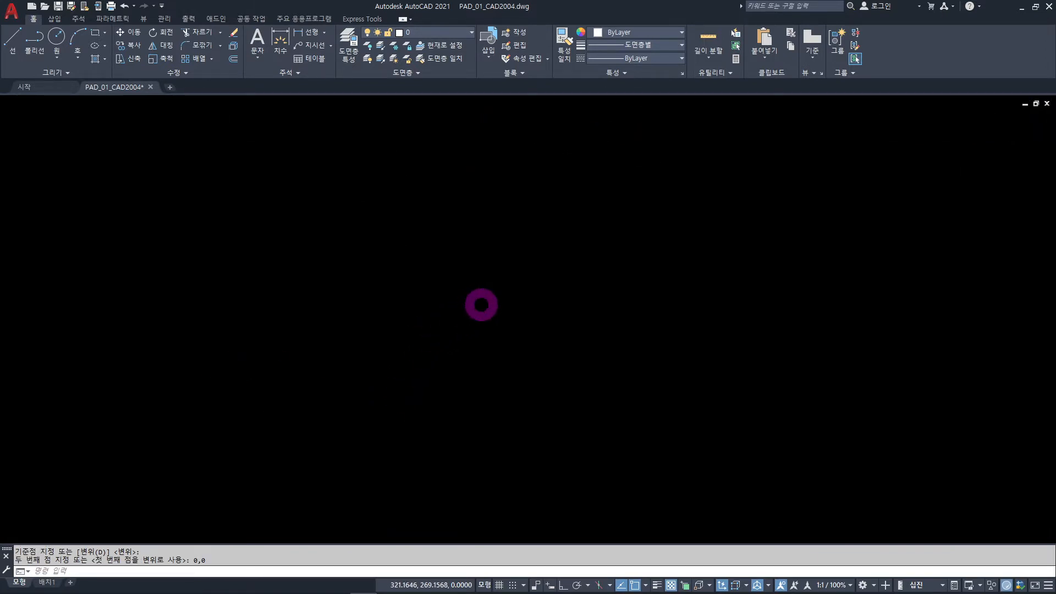
middle_click(481, 304)
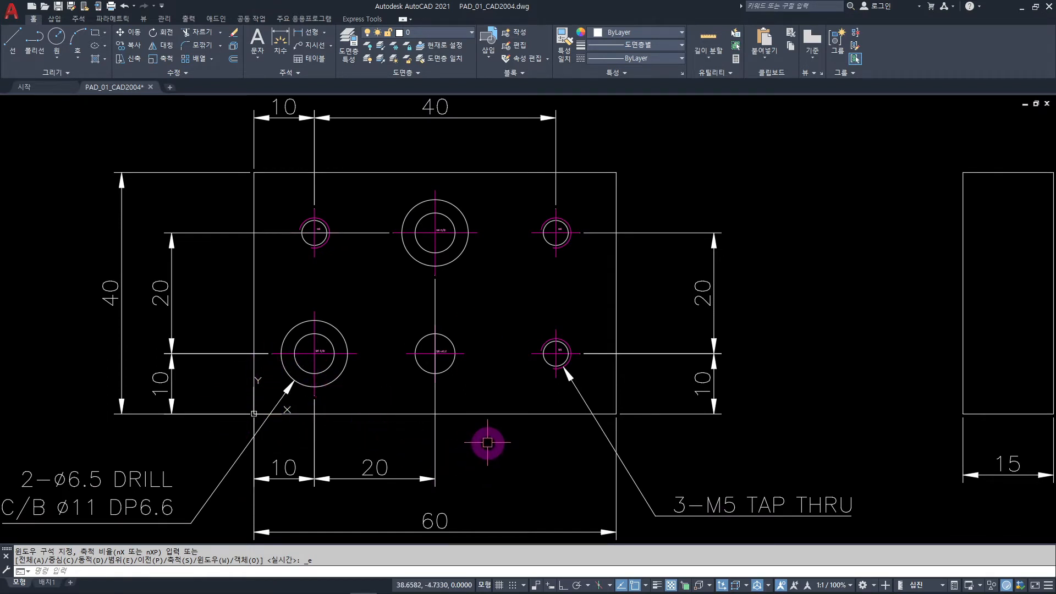
scroll(487, 442, down, 2)
middle_drag(490, 448, 503, 413)
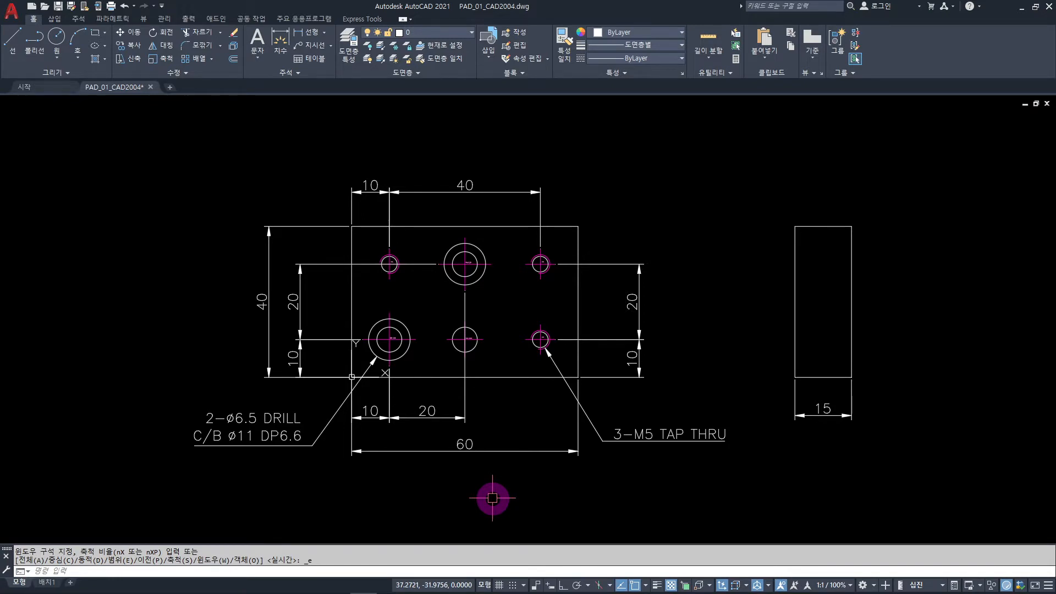
Save the PAD_01_CAD2004 drawing and switch to CATIA V5.
right_click(124, 87)
key(Escape)
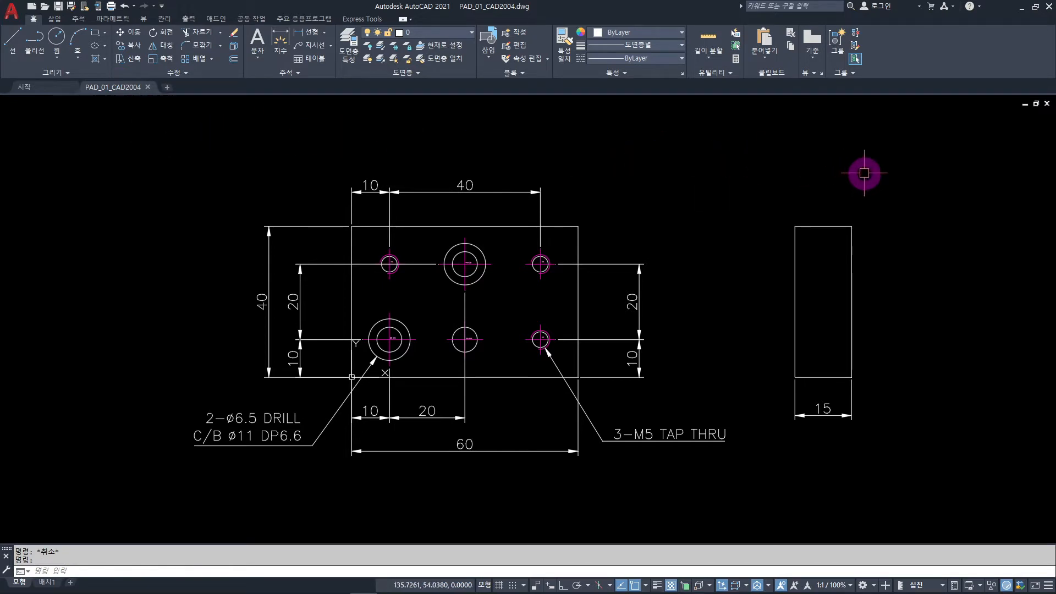
click(1022, 10)
click(572, 242)
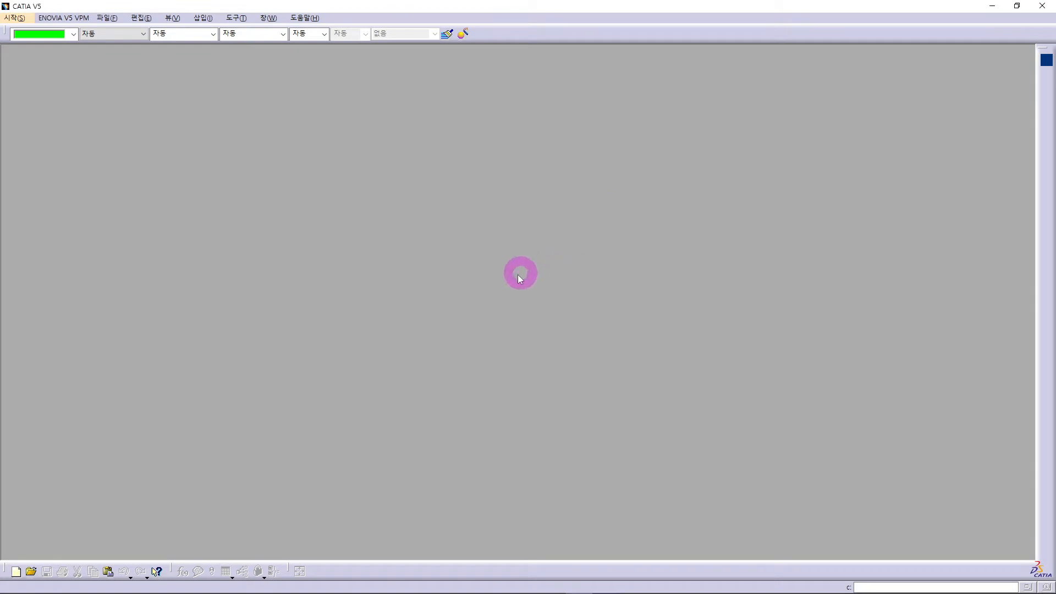
Create a new landscape A2 JIS drawing and open PAD_01_CAD2004.dwg in CATIA.
click(22, 21)
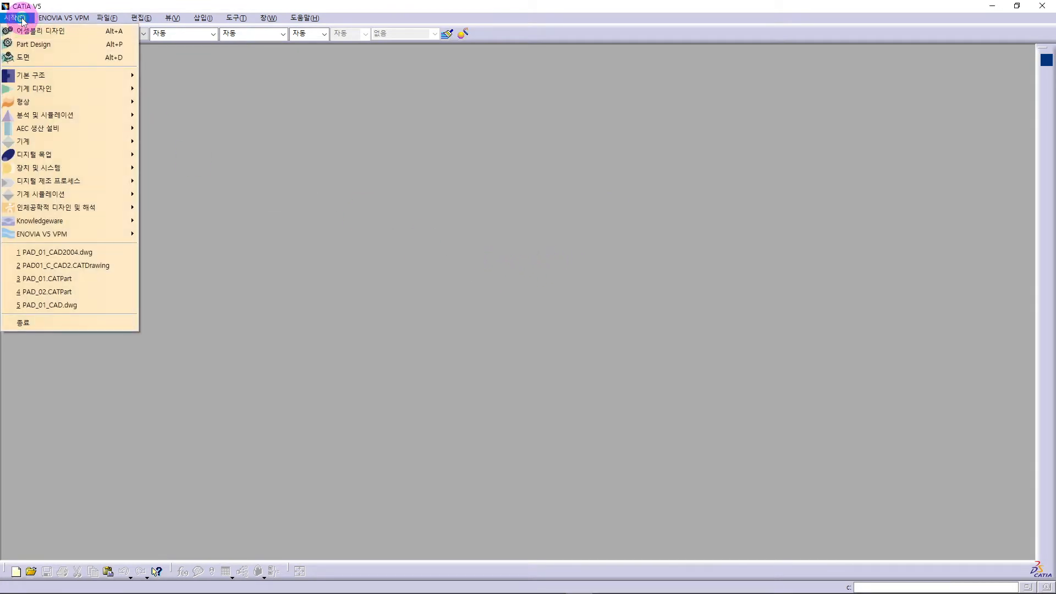
click(22, 57)
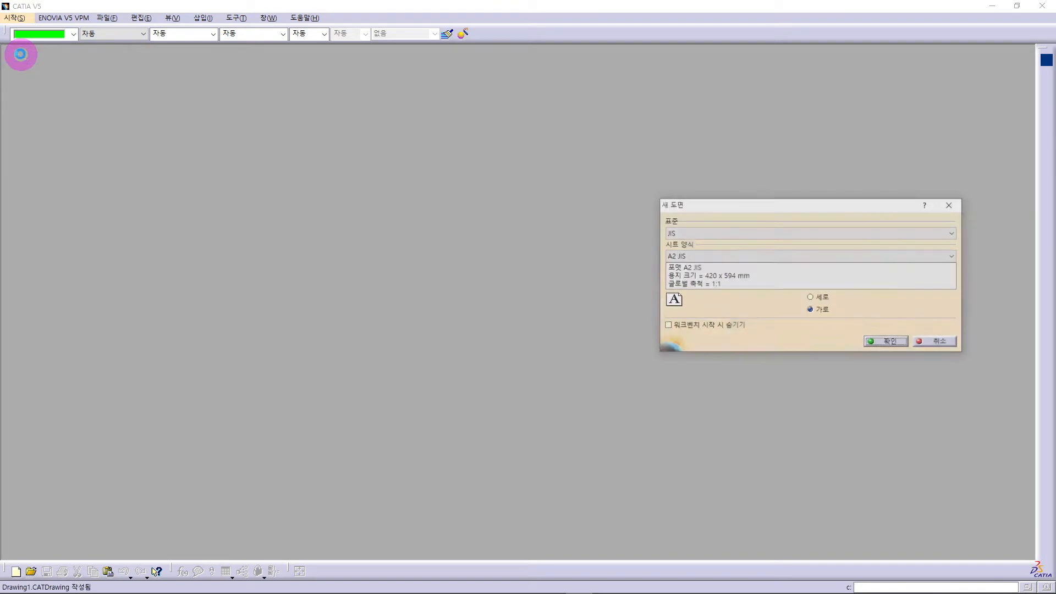
click(886, 343)
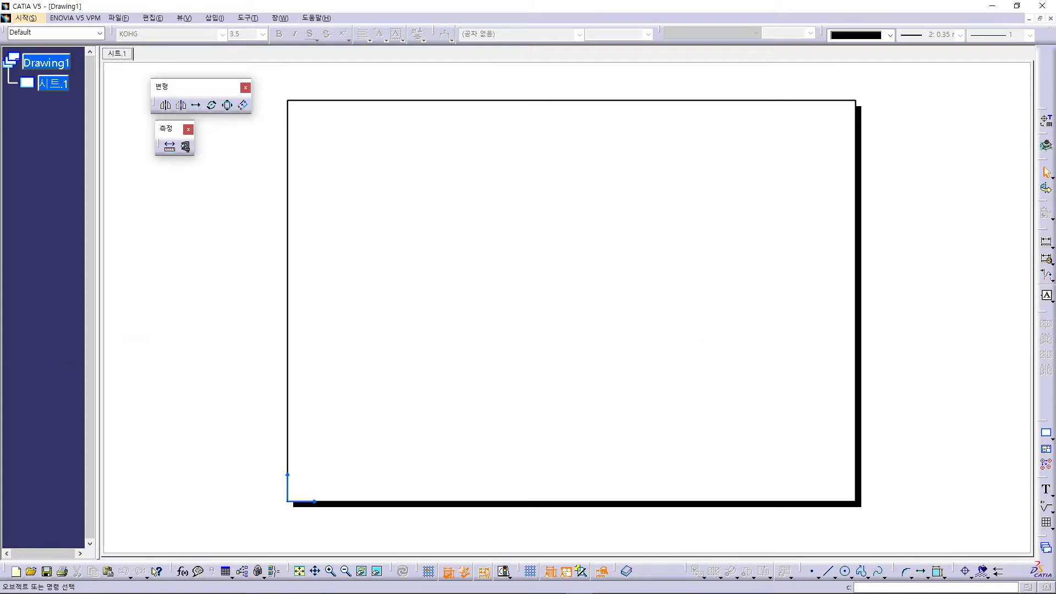
drag(570, 300, 571, 300)
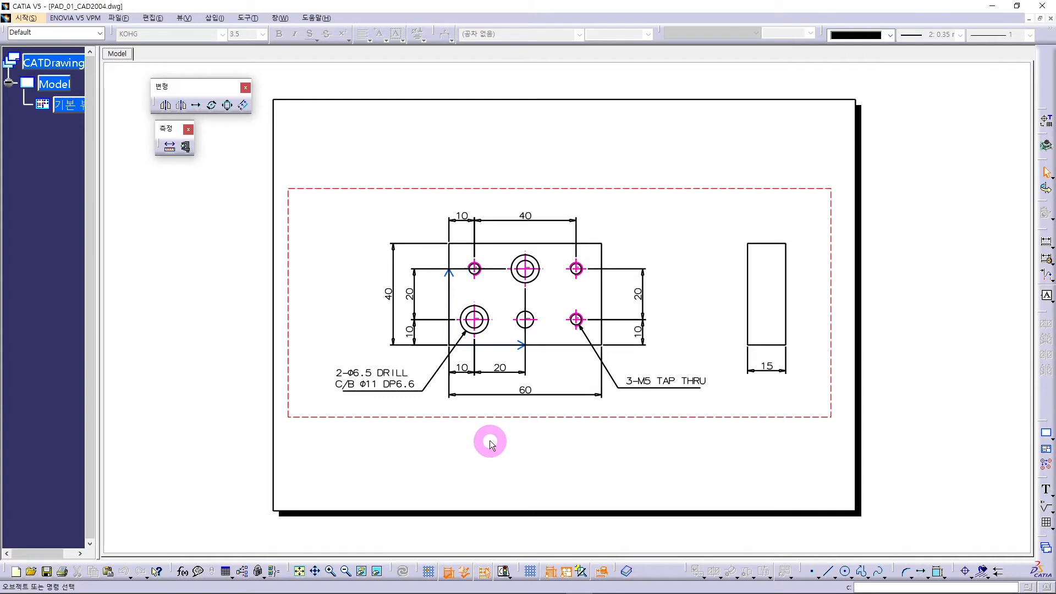
Measure the lengths of the front view's bottom and right edges to check the imported scale.
click(186, 146)
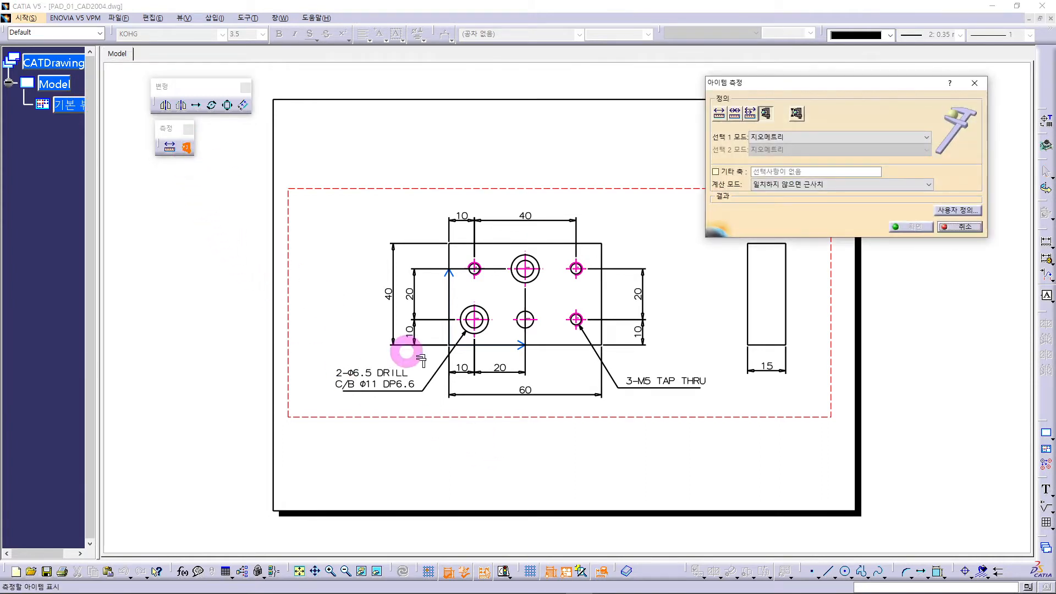
click(557, 346)
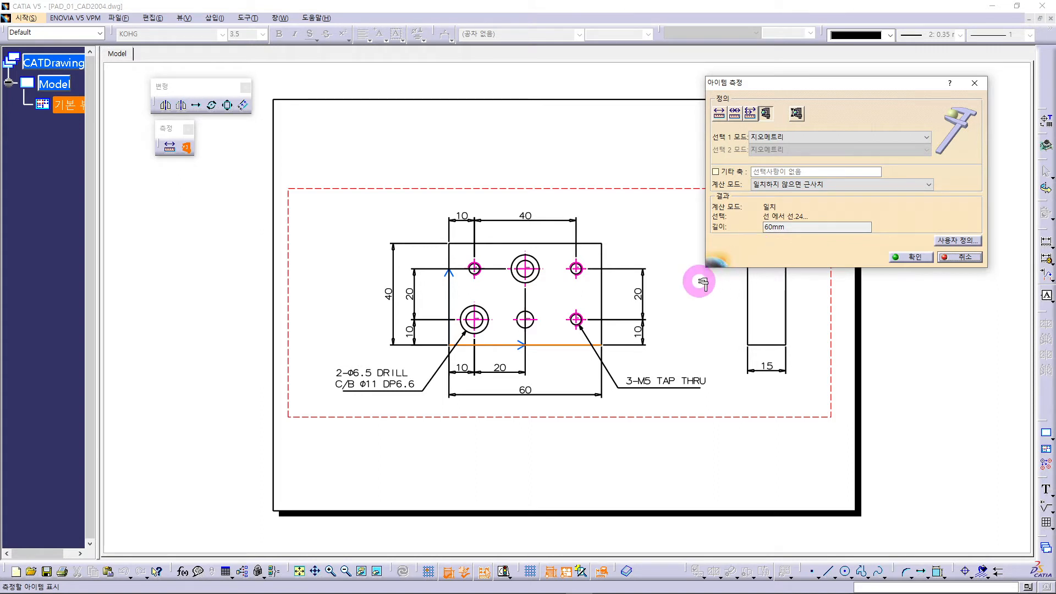
click(602, 296)
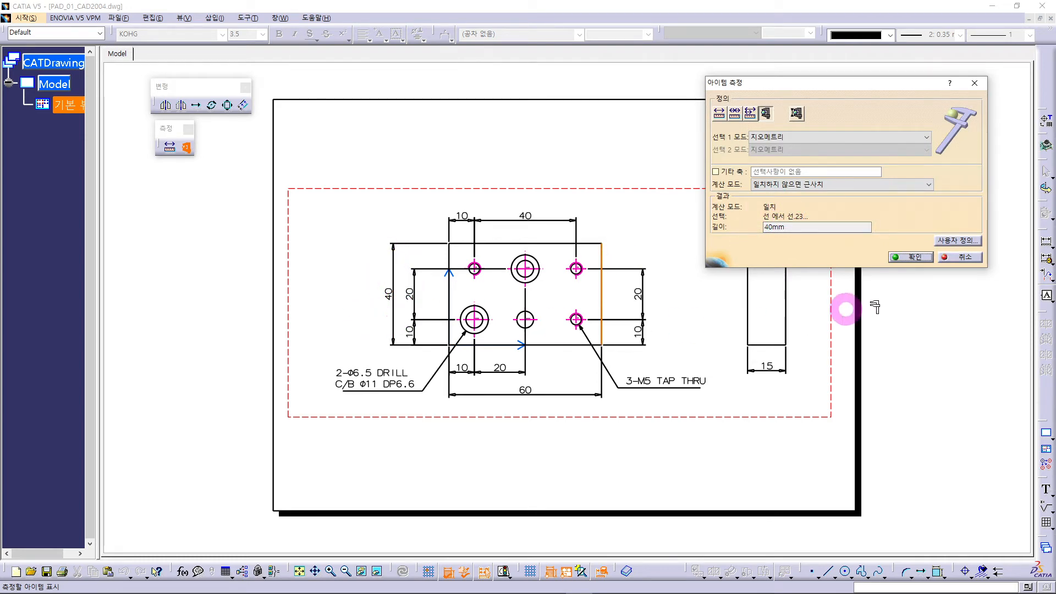
click(913, 258)
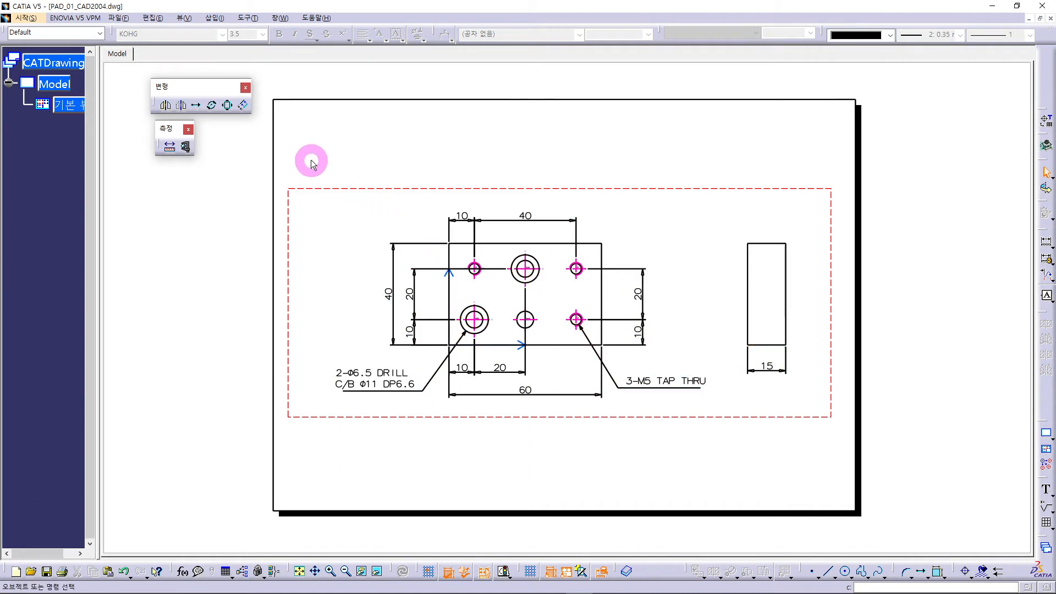
Copy the front view with its dimensions and notes, and create a new part named Part1.
drag(684, 468, 726, 452)
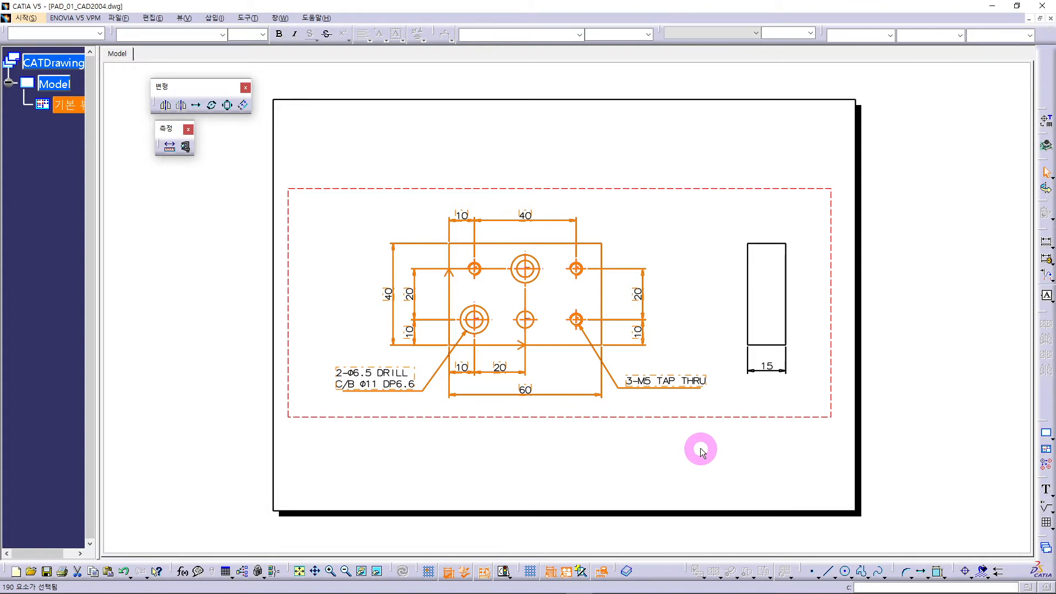
click(26, 18)
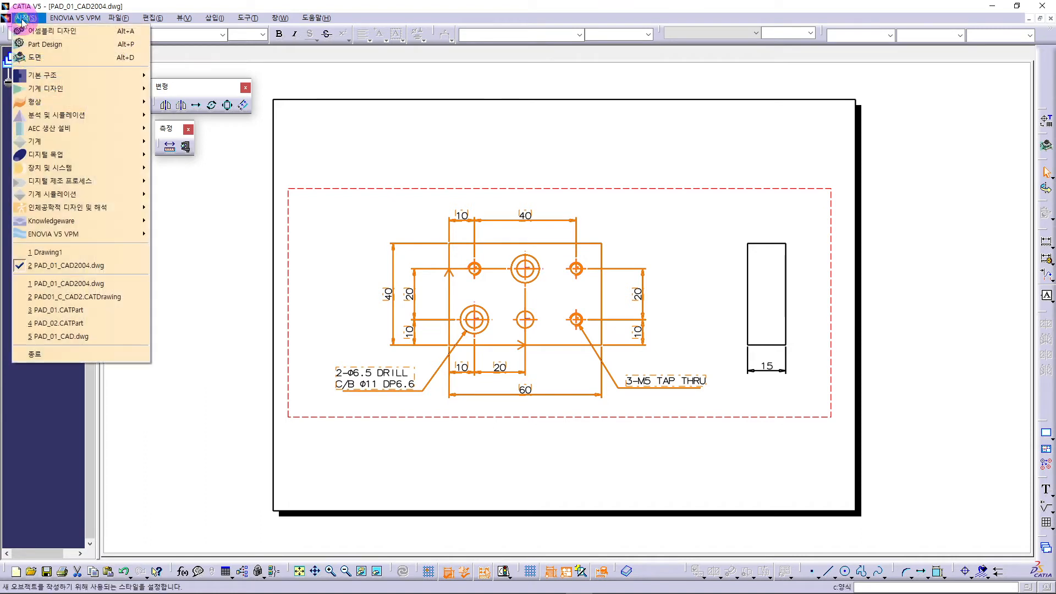
click(47, 49)
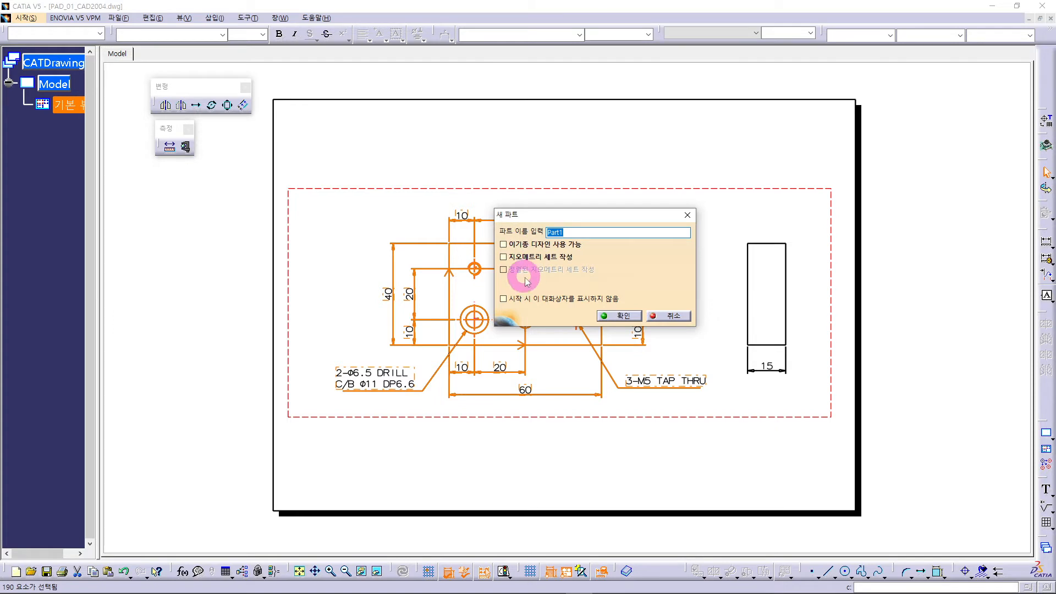
click(619, 315)
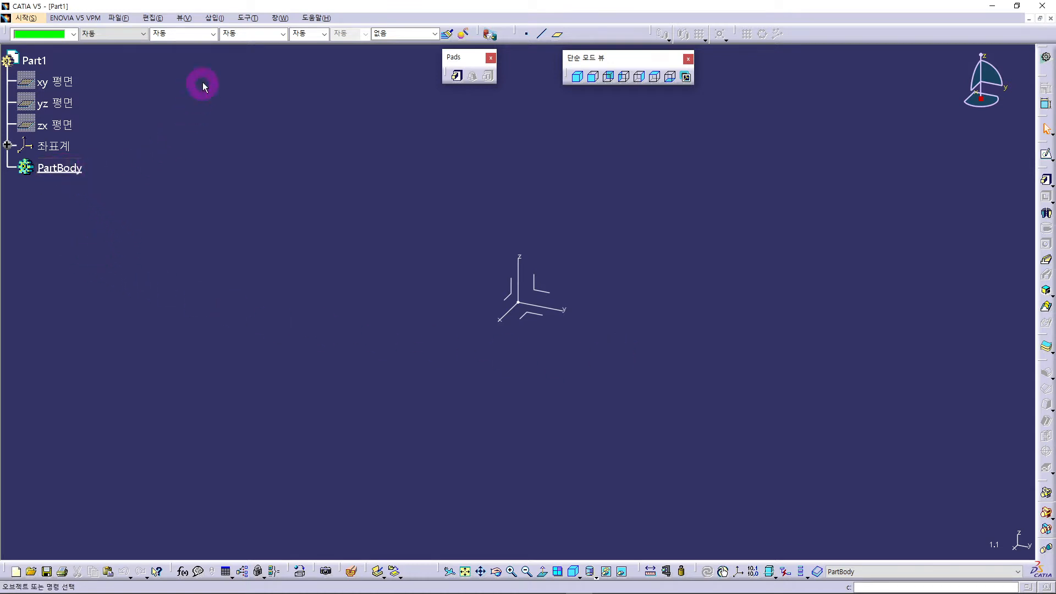
Insert a new body into the part and select it in the tree.
click(214, 18)
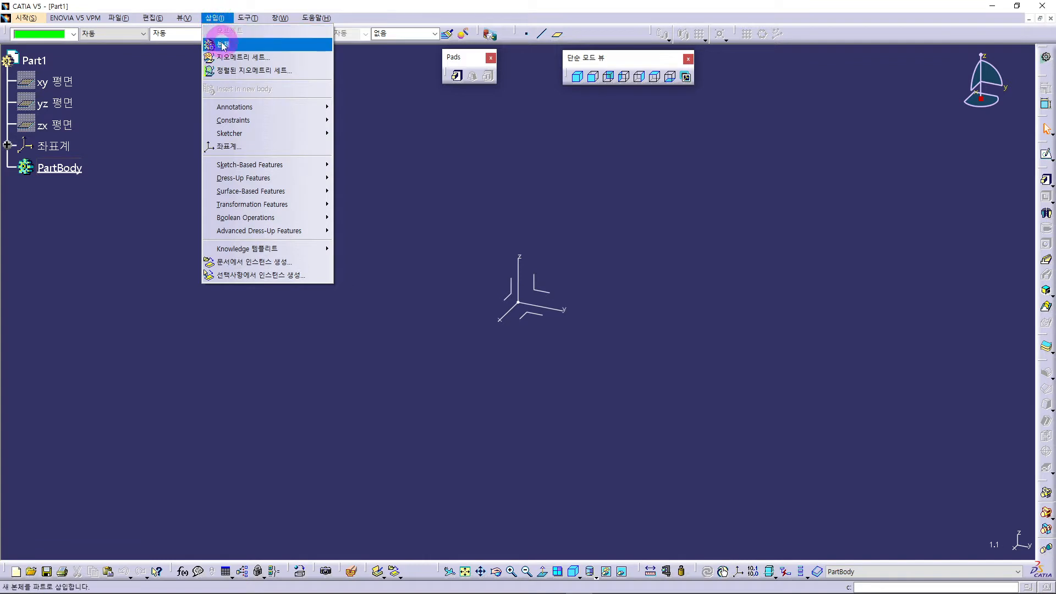
click(222, 44)
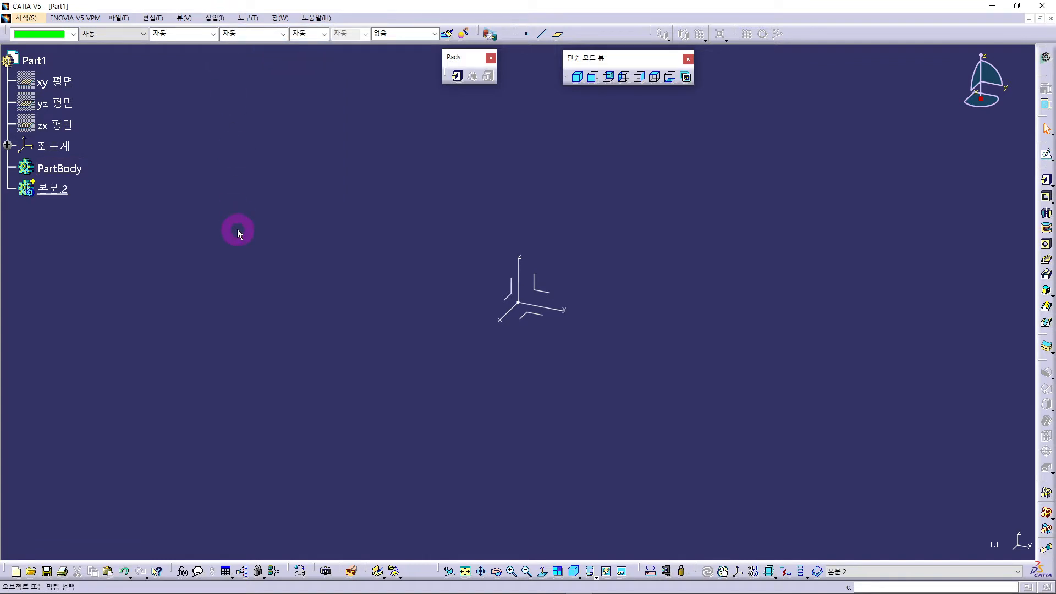
click(55, 194)
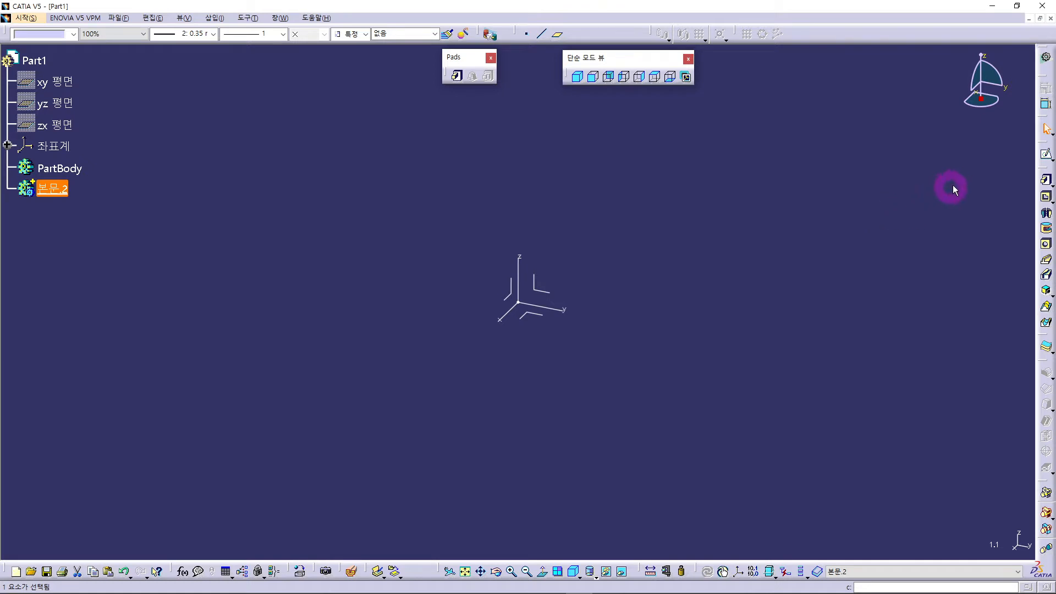
Start a sketch on the yz plane and paste the copied front view geometry into it.
click(1047, 156)
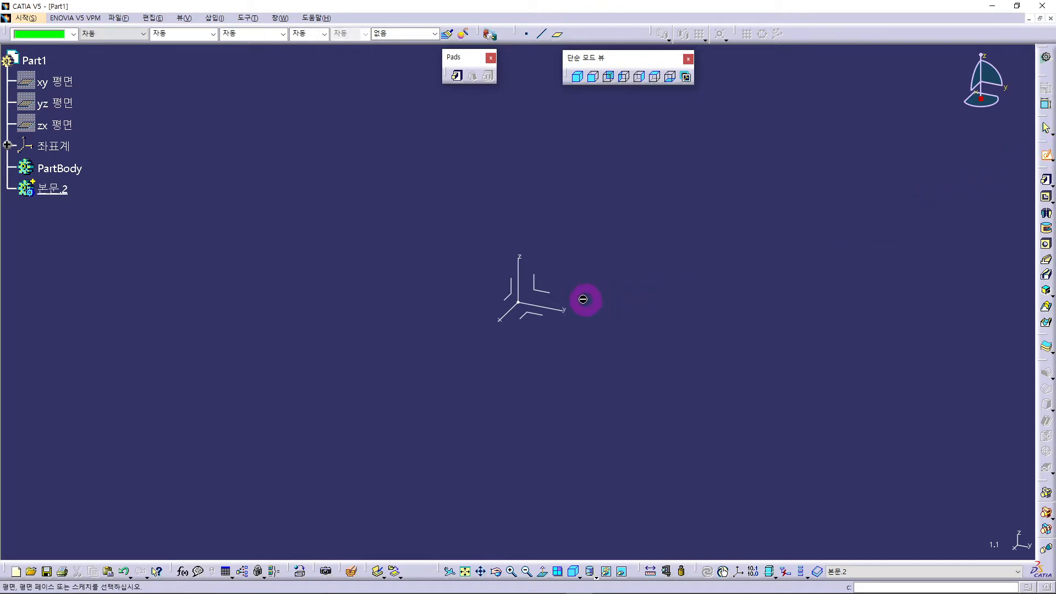
click(544, 293)
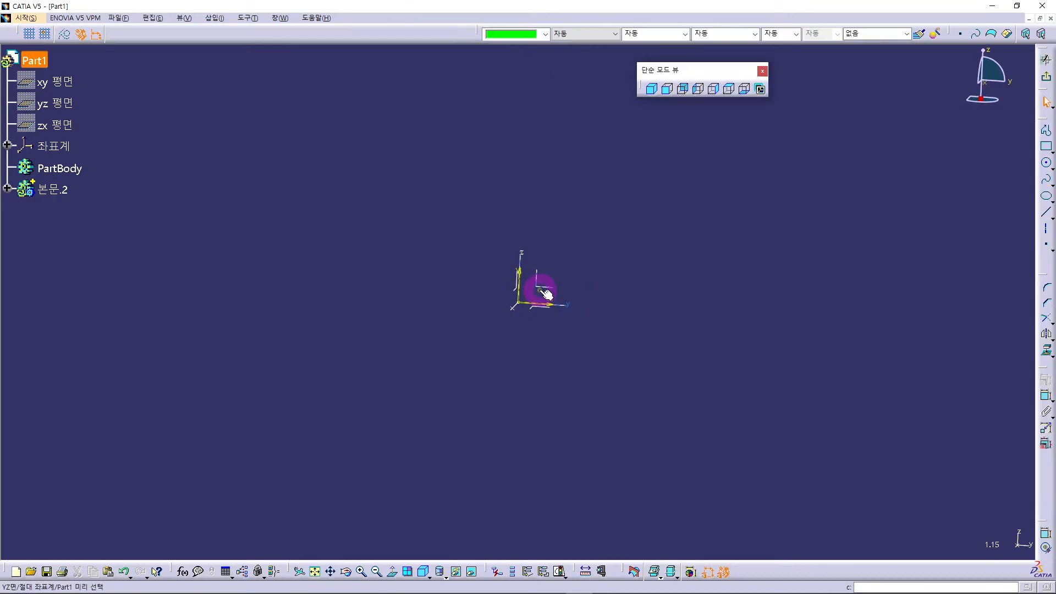
middle_drag(618, 252, 444, 313)
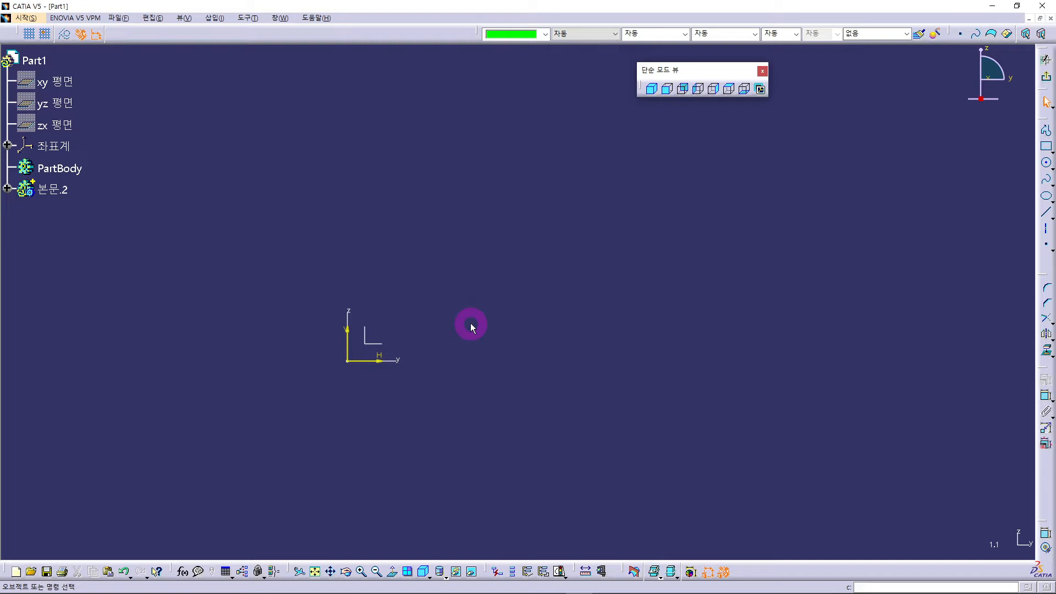
key(ctrl+v)
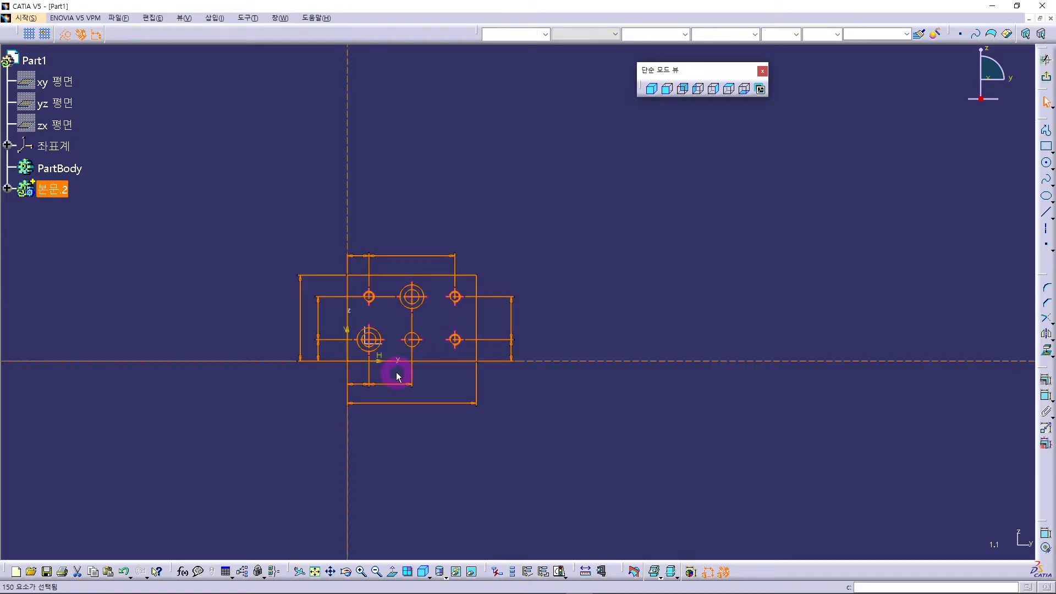
click(515, 438)
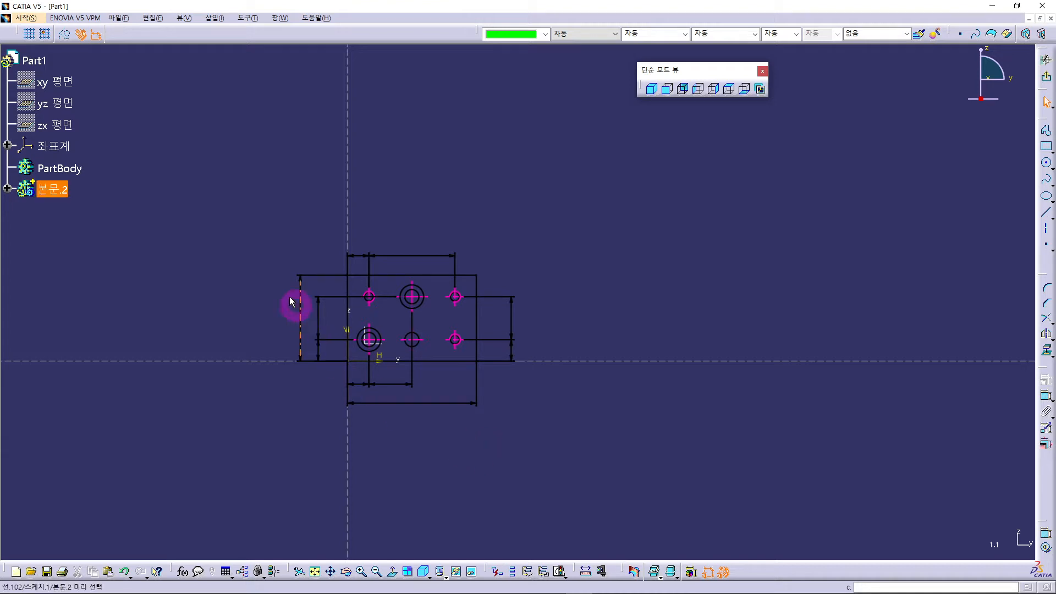
Select all the pasted sketch geometry and apply a Fix Together constraint to it.
mouse_move(259, 216)
mouse_down()
mouse_move(448, 408)
mouse_move(560, 450)
mouse_up()
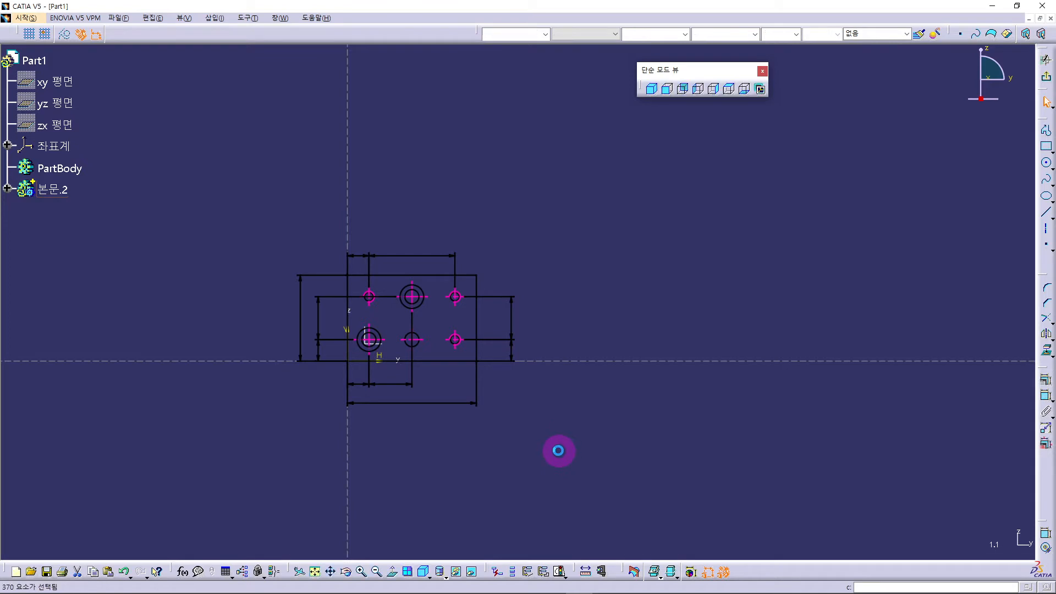
click(1047, 413)
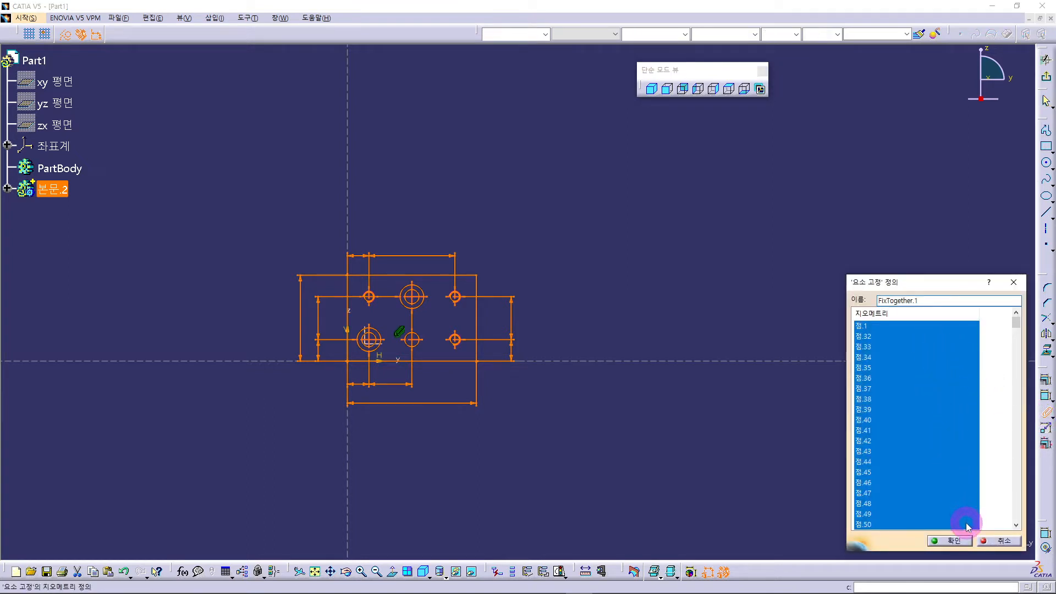
click(949, 540)
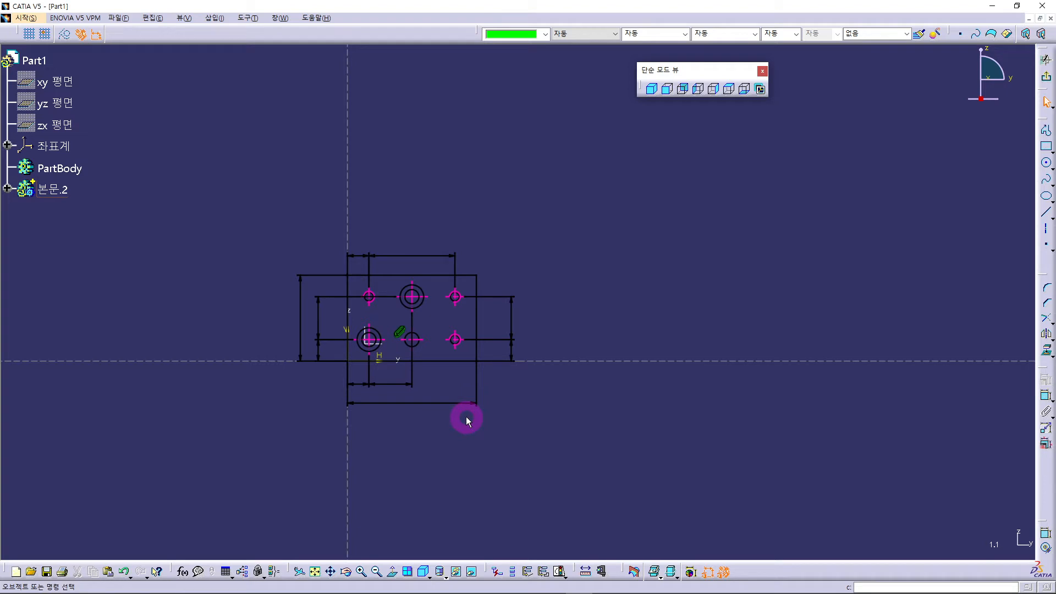
Move the fixed-together geometry up and to the right, away from the sketch origin.
click(417, 276)
mouse_move(417, 276)
mouse_down()
mouse_move(495, 205)
mouse_move(535, 195)
mouse_up()
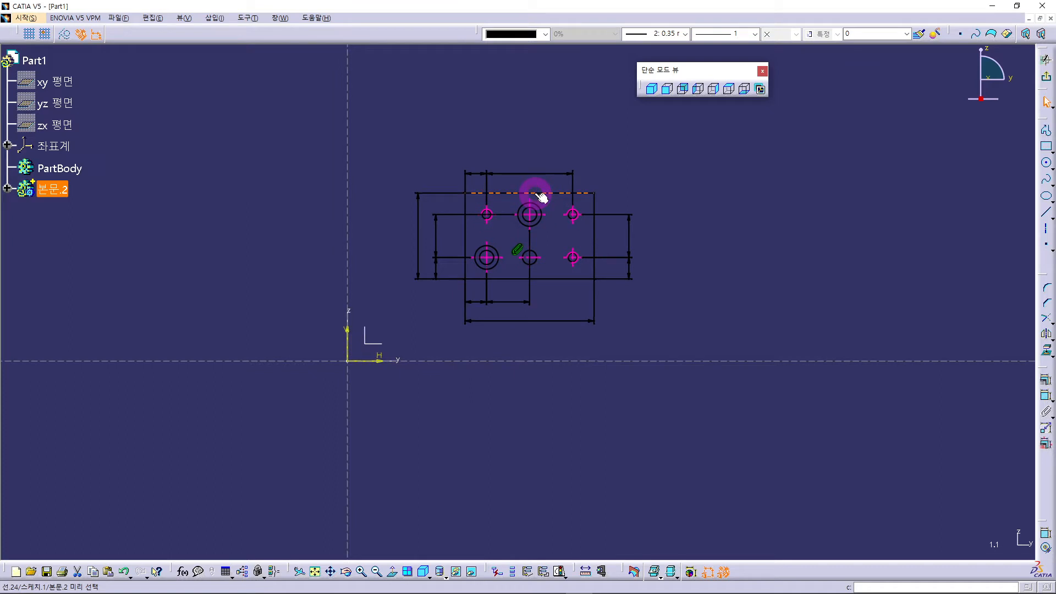
click(510, 427)
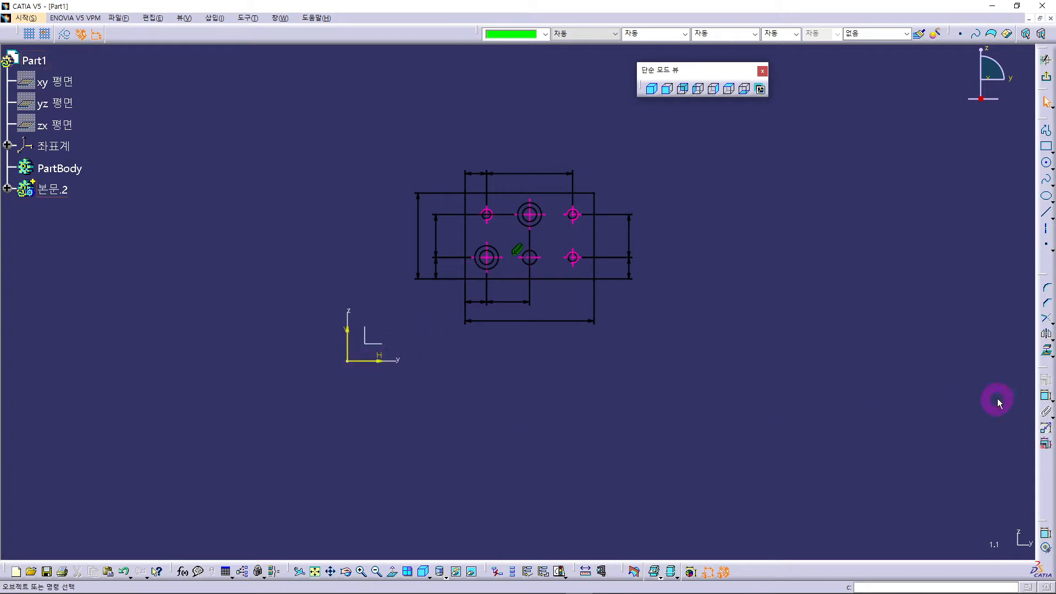
Constrain the plate outline's lower-left corner to be coincident with the sketch origin.
click(1046, 399)
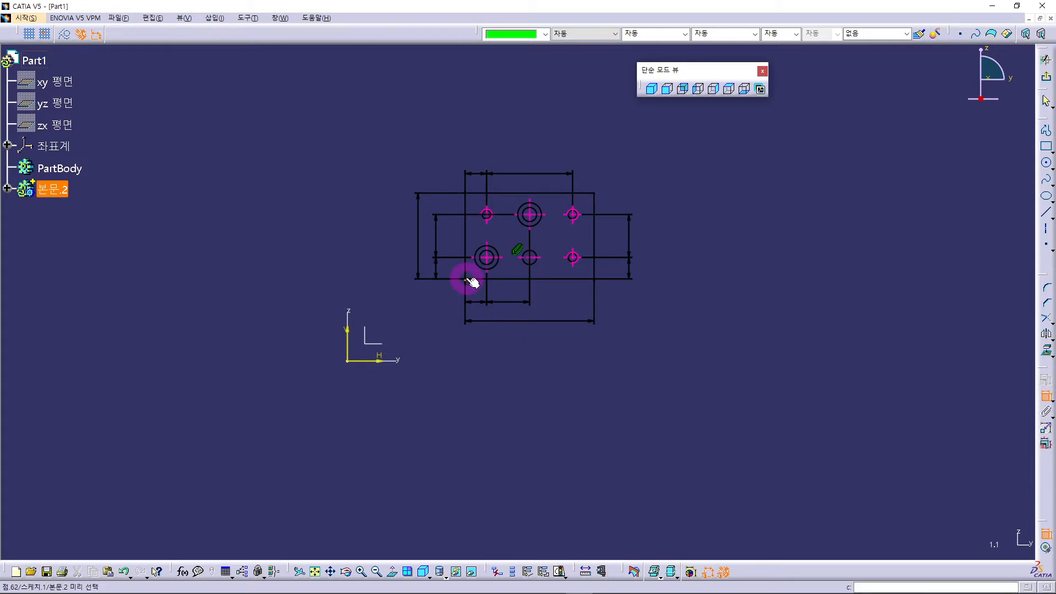
middle_drag(471, 302, 545, 344)
click(544, 344)
mouse_move(545, 343)
middle_down()
mouse_move(537, 301)
mouse_move(505, 373)
mouse_move(509, 295)
middle_up()
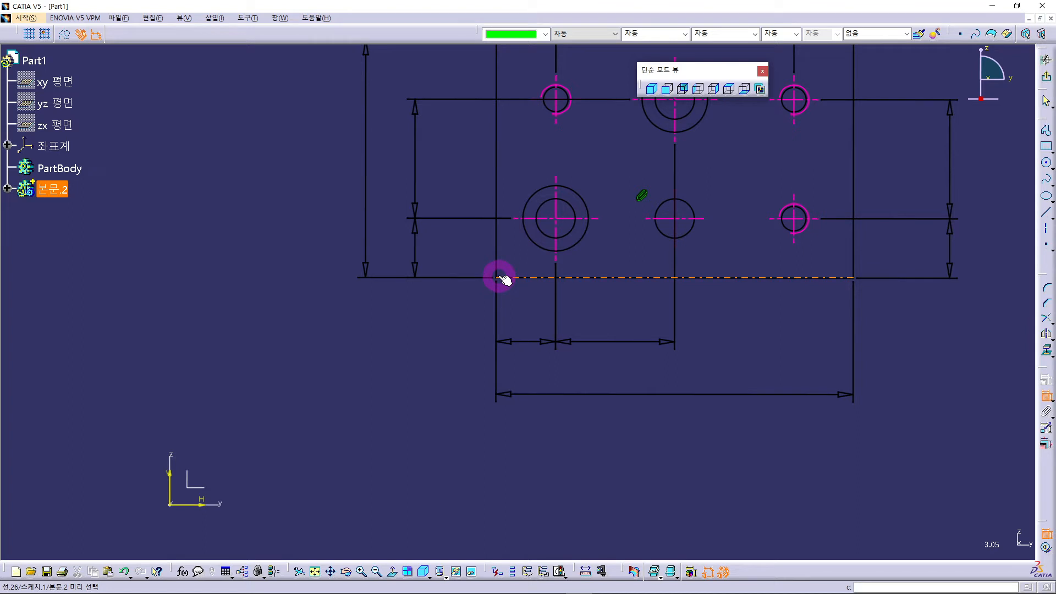
mouse_move(500, 280)
middle_down()
mouse_move(495, 295)
mouse_move(501, 254)
middle_up()
click(500, 256)
mouse_move(404, 373)
middle_down()
mouse_move(426, 262)
mouse_move(429, 368)
mouse_move(391, 372)
mouse_move(432, 370)
middle_up()
click(322, 327)
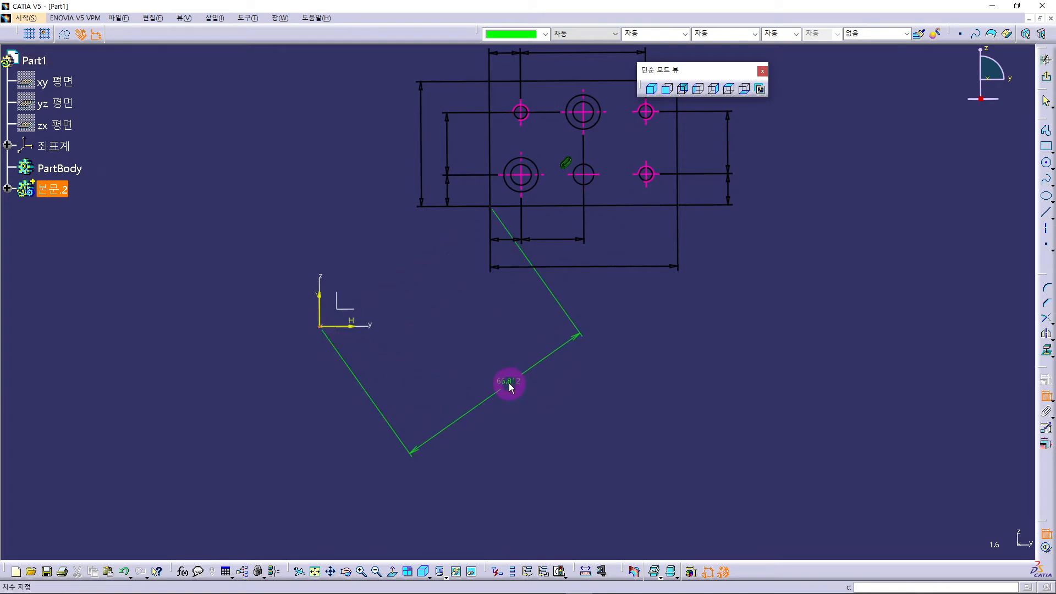
right_click(471, 325)
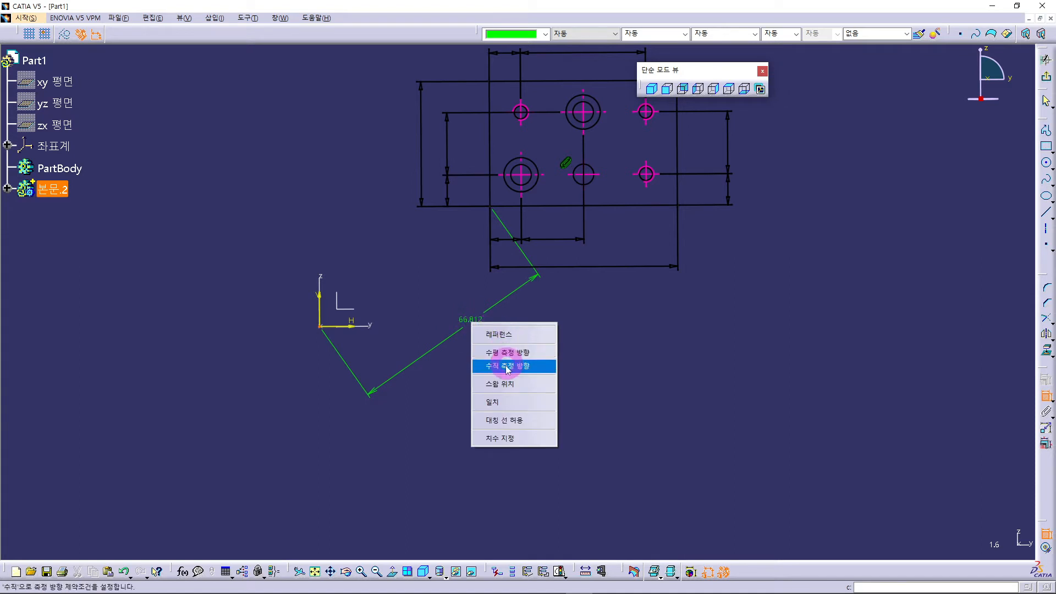
click(501, 402)
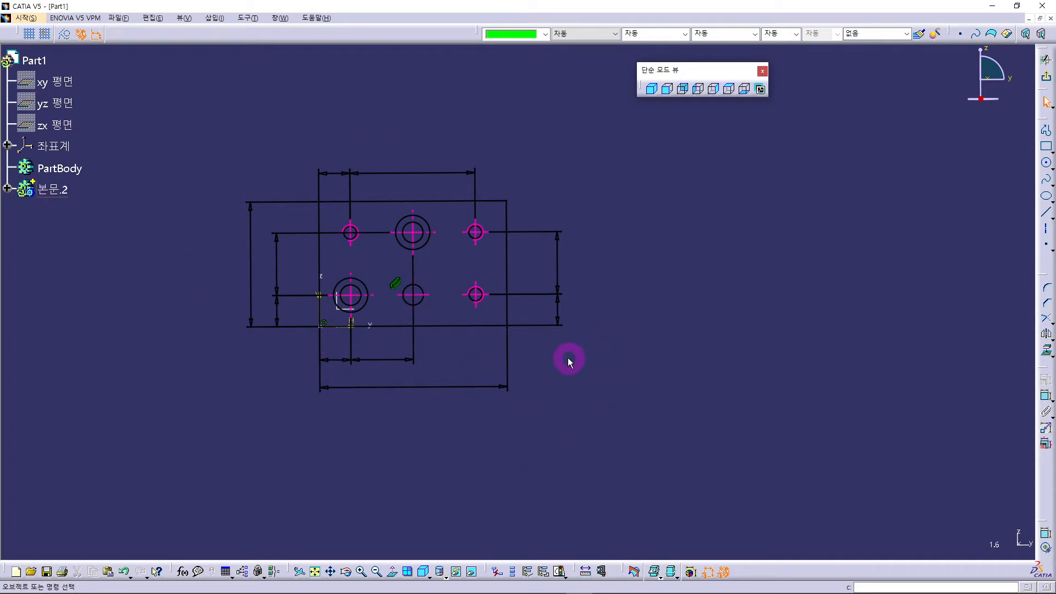
Exit the sketch and expand the new body in the tree down to its sketch.
middle_drag(575, 360, 626, 380)
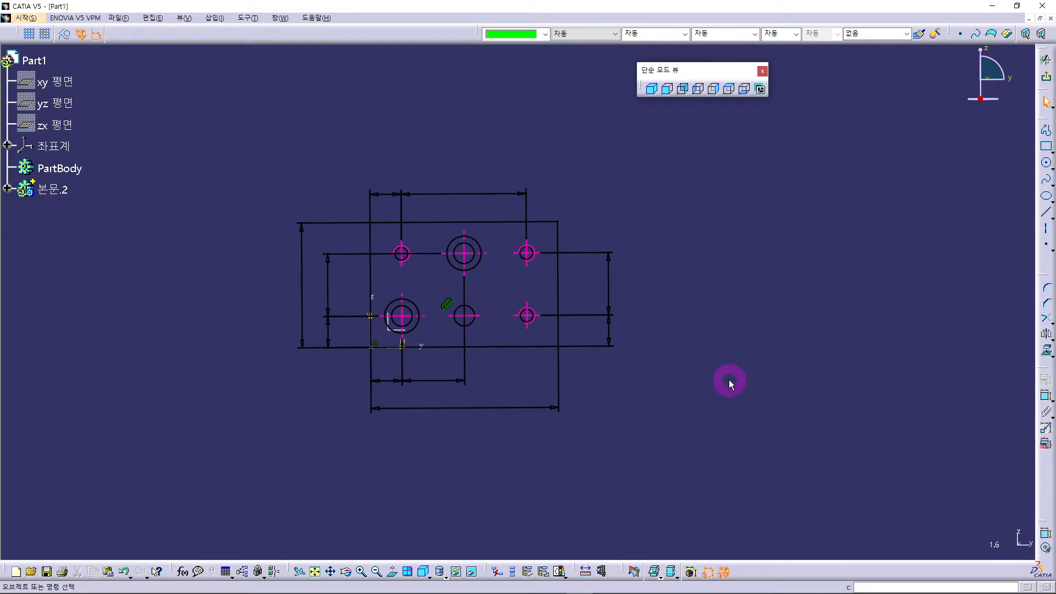
click(1047, 79)
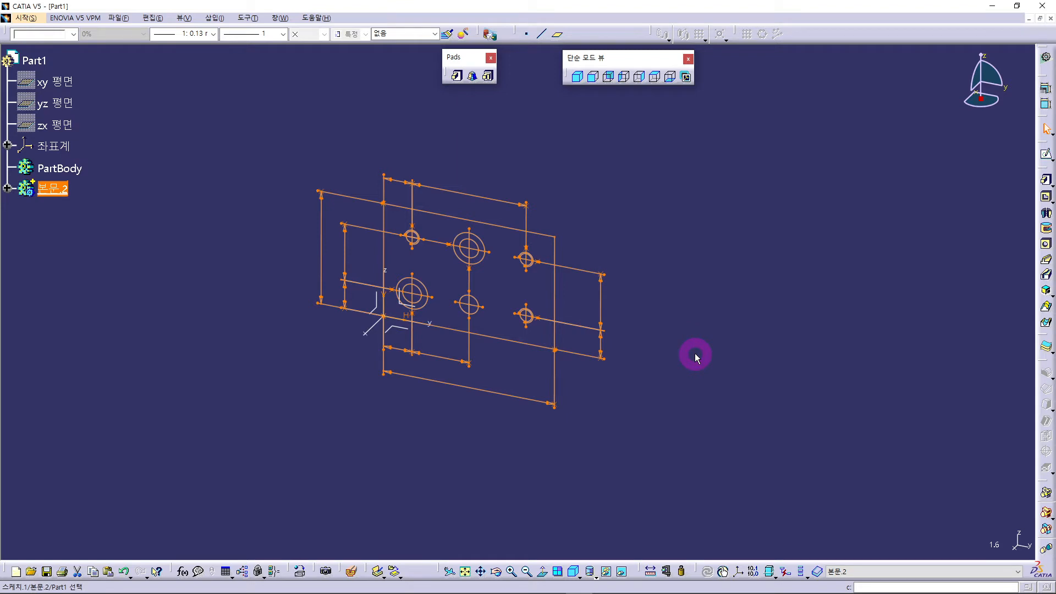
click(721, 305)
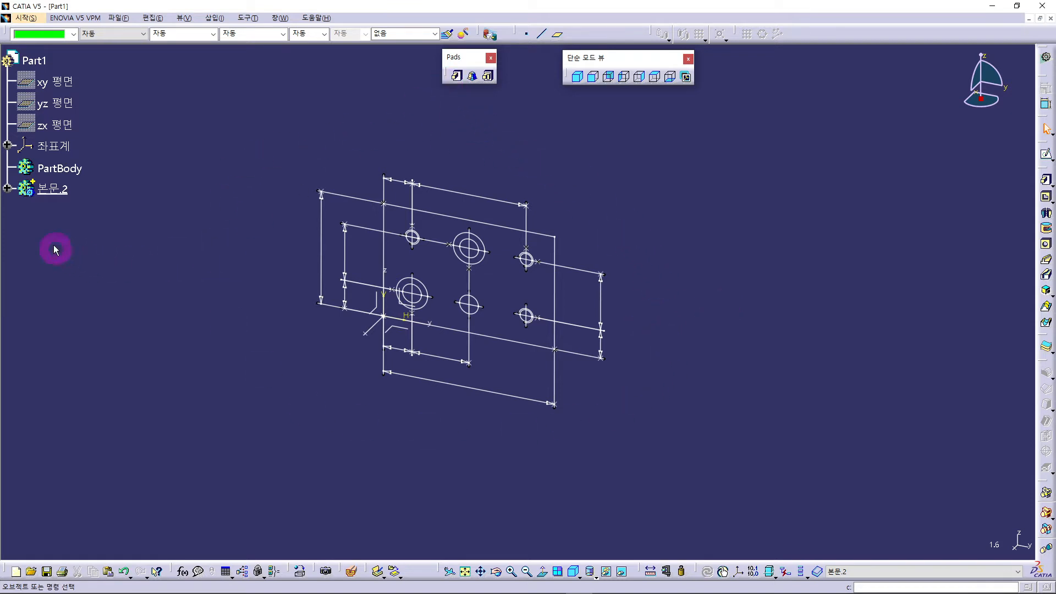
click(7, 188)
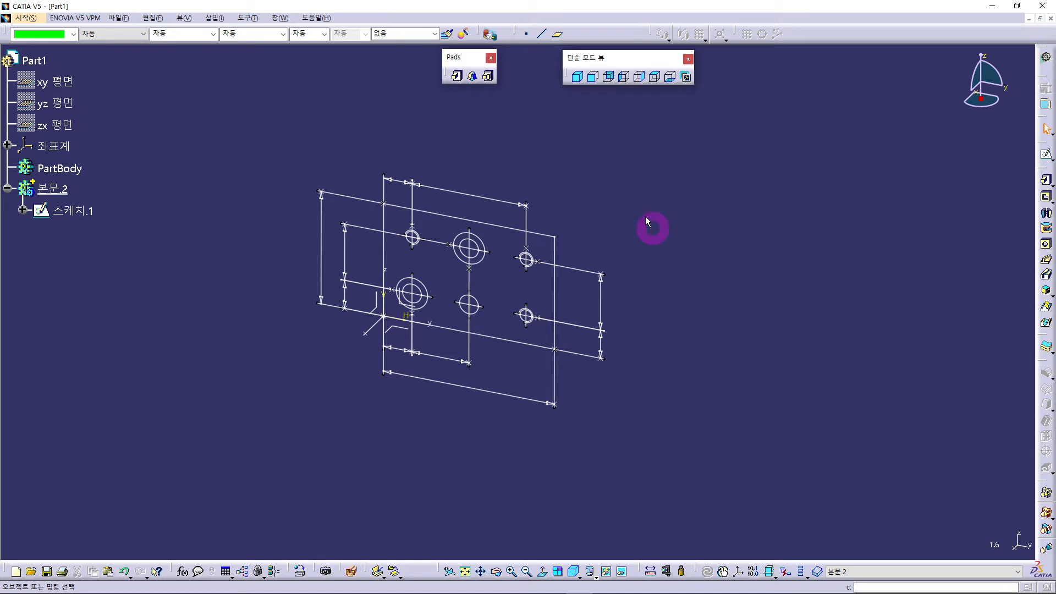
Try to create a 20 mm pad from the entire pasted sketch.
click(456, 77)
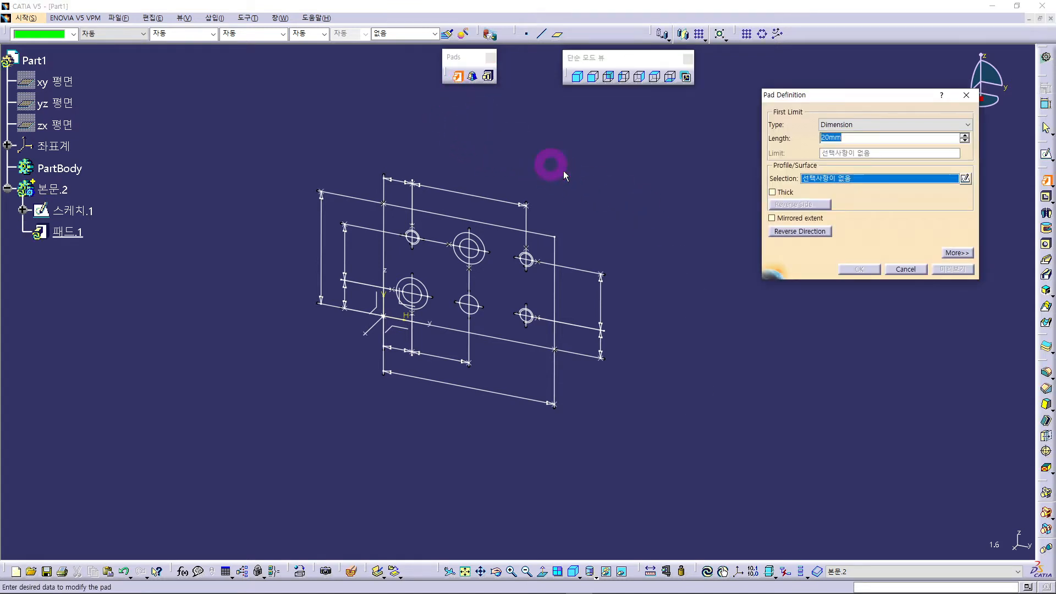
mouse_move(255, 148)
mouse_down()
mouse_move(568, 437)
mouse_move(646, 452)
mouse_up()
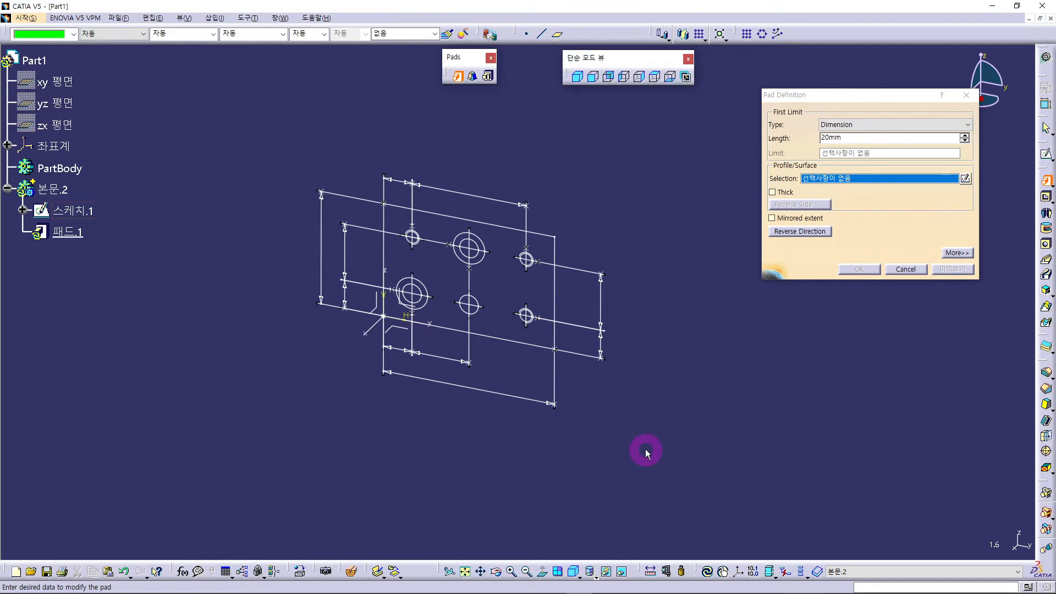
click(434, 215)
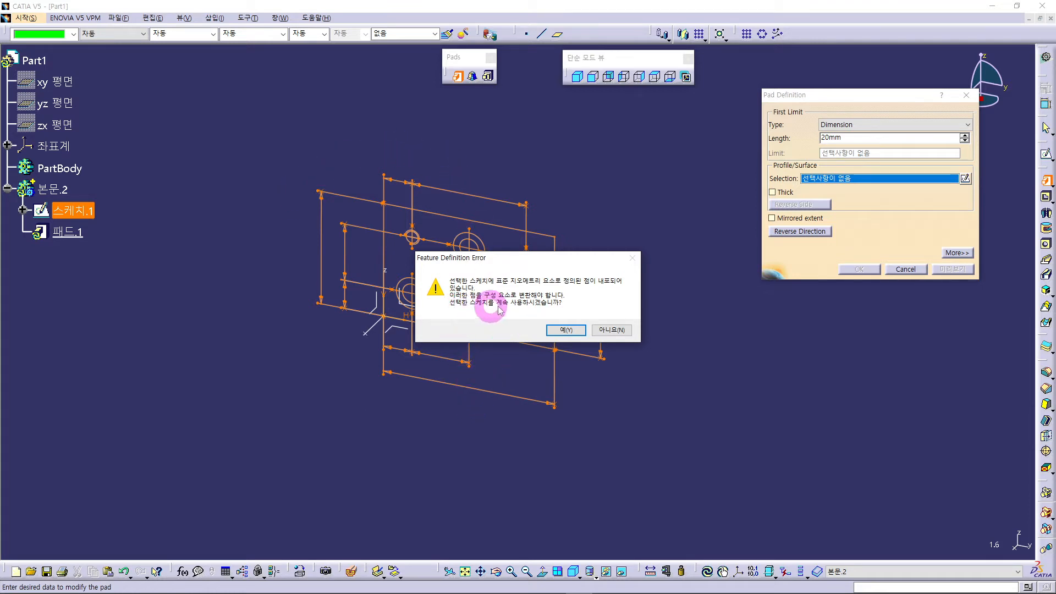
click(571, 331)
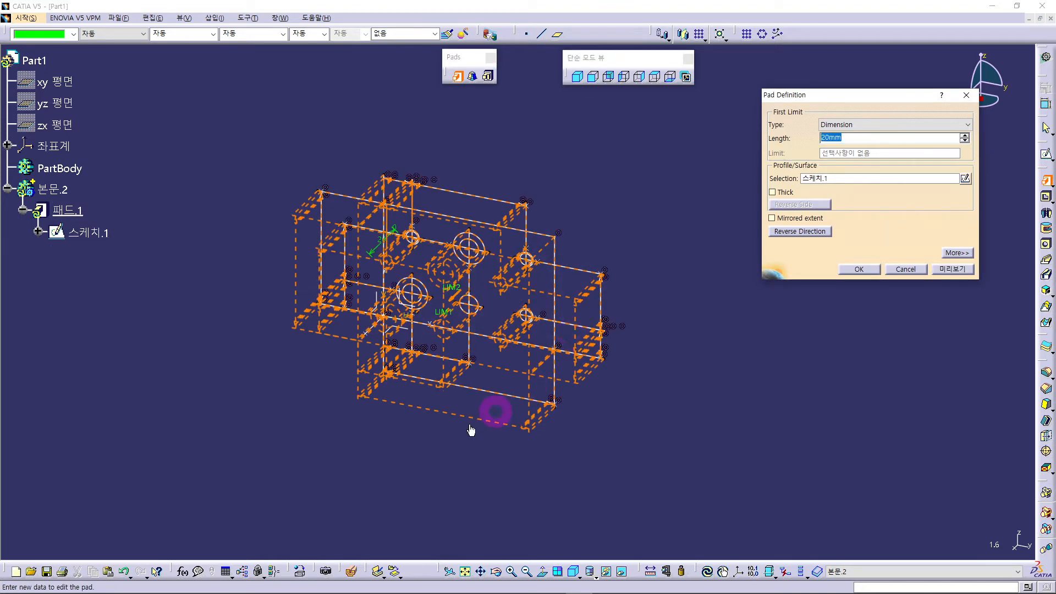
middle_drag(437, 459, 483, 384)
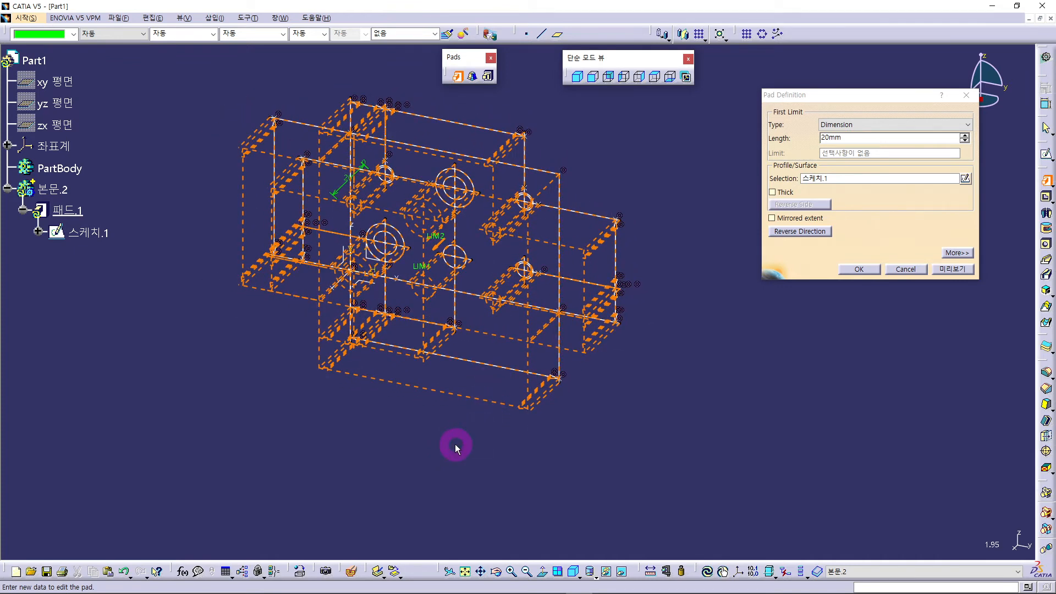
click(856, 271)
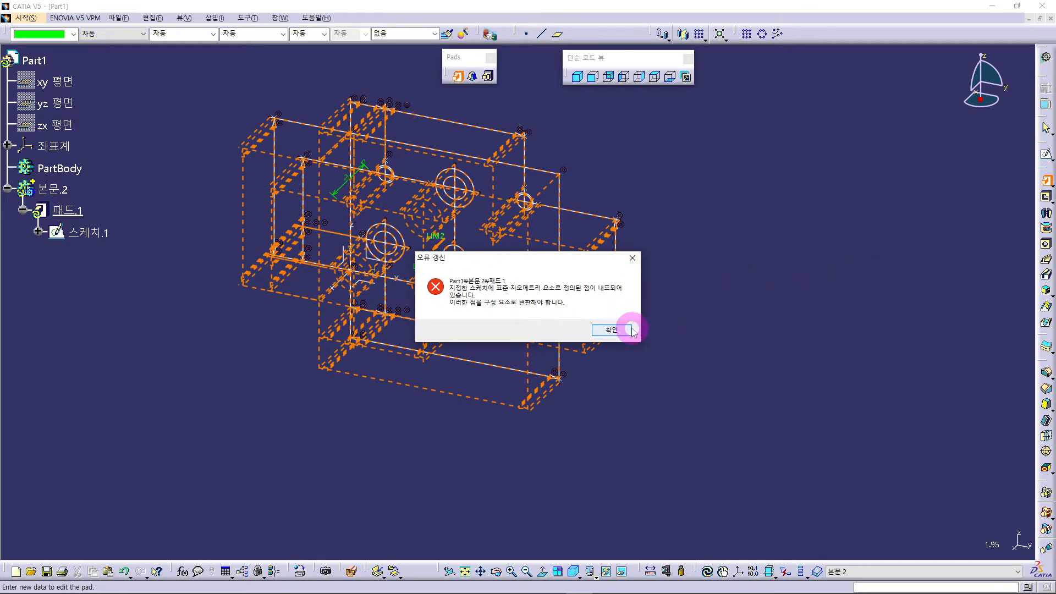
click(612, 330)
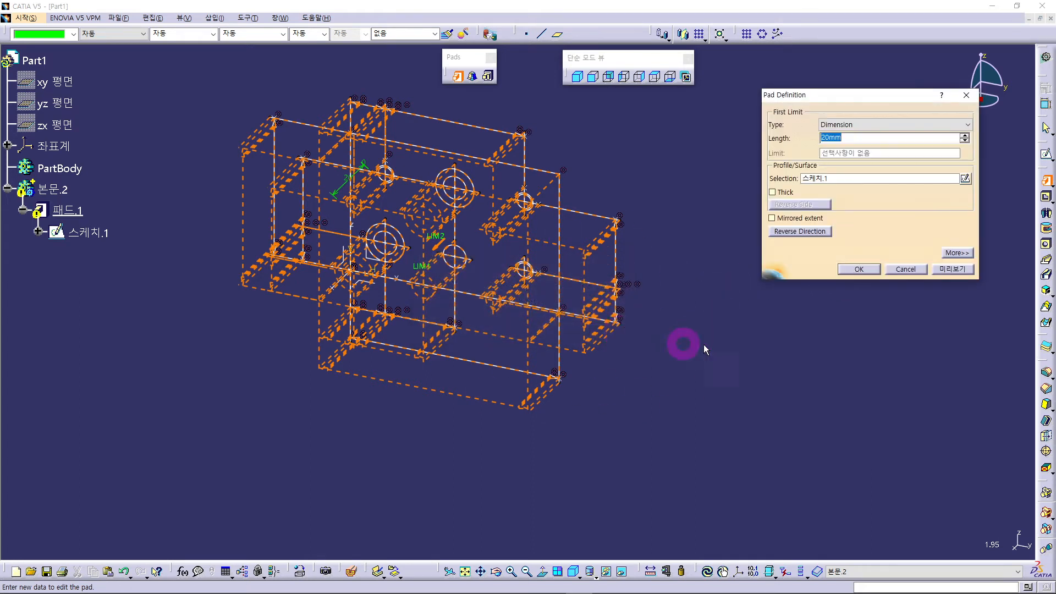
click(903, 270)
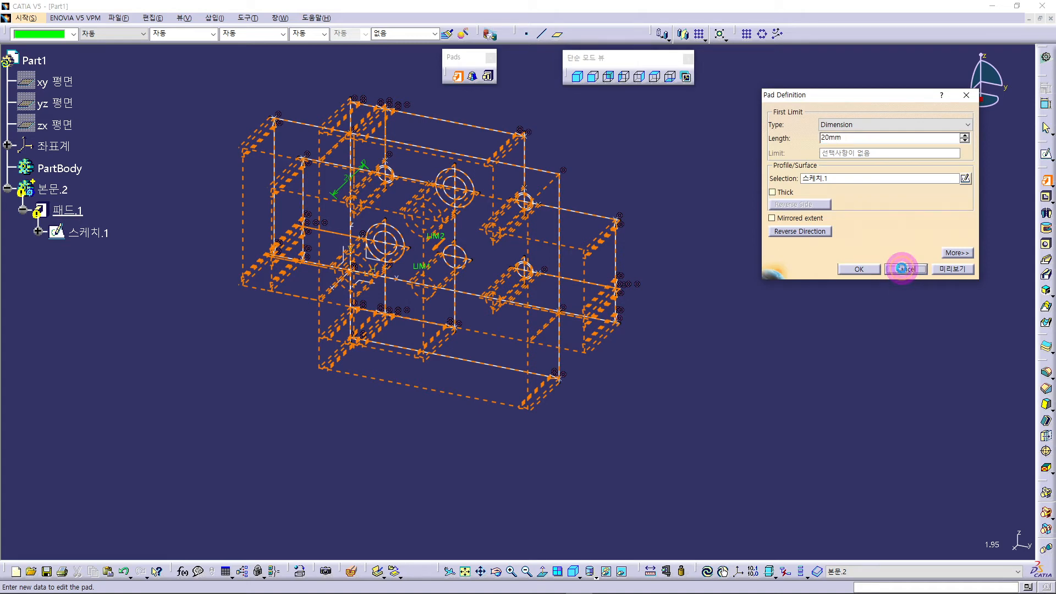
middle_drag(474, 260, 505, 314)
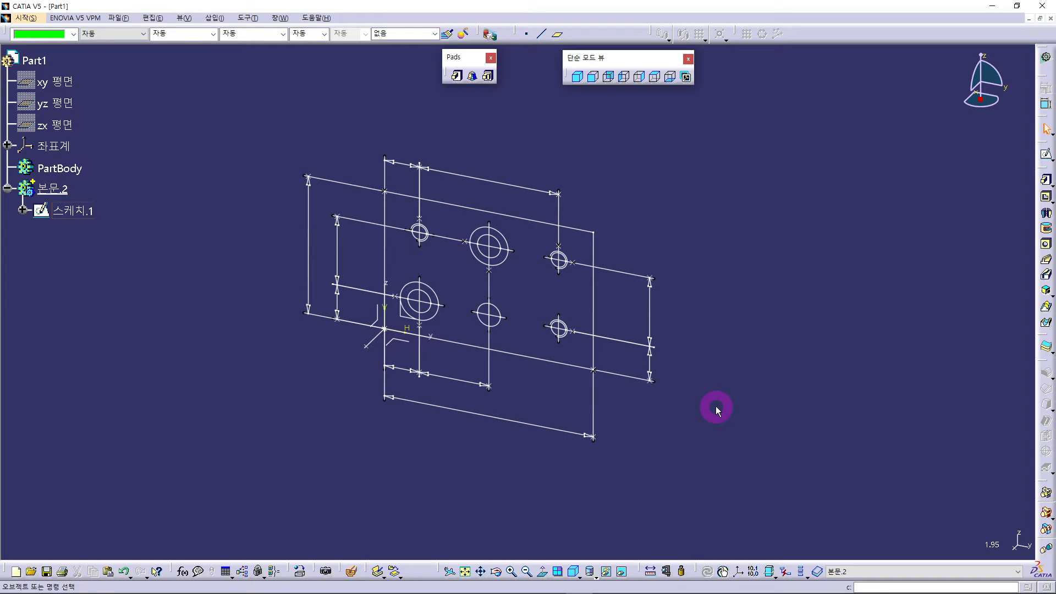
Start a new pad and set its first limit length to 15 mm.
click(456, 76)
drag(878, 100, 843, 155)
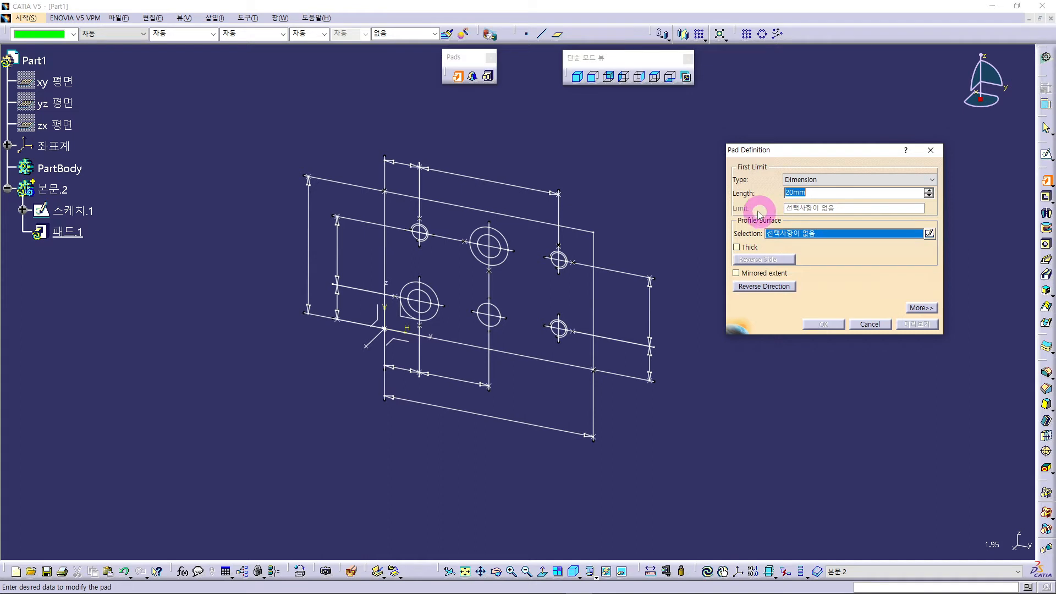
click(832, 191)
drag(834, 191, 779, 200)
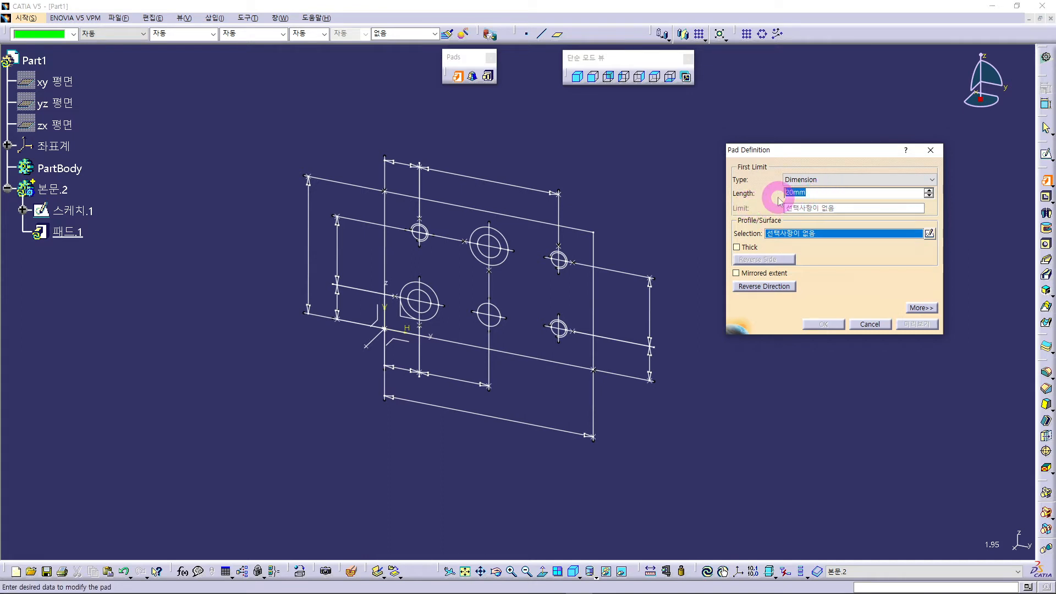
mouse_move(779, 200)
mouse_down()
mouse_move(828, 193)
mouse_move(779, 203)
mouse_up()
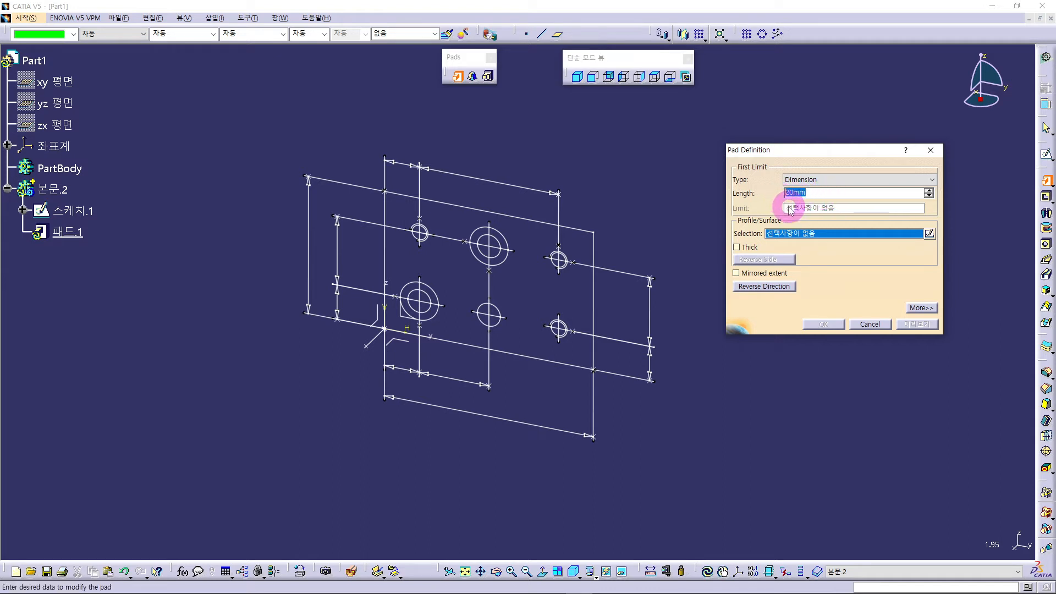
text(15)
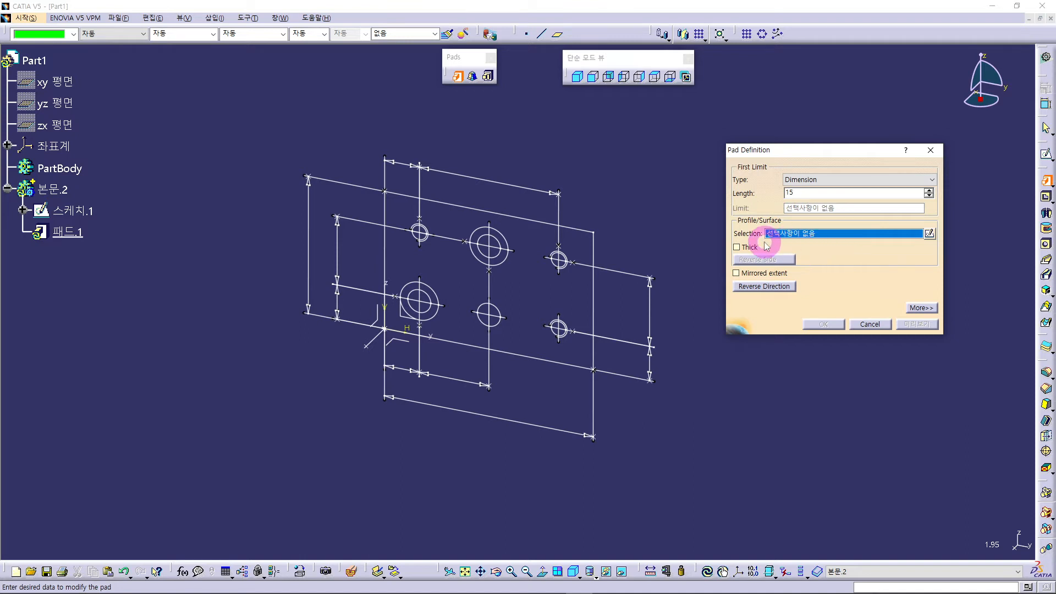
Open the pad's profile definition and prepare to add individual sketch sub-elements to it.
right_click(835, 236)
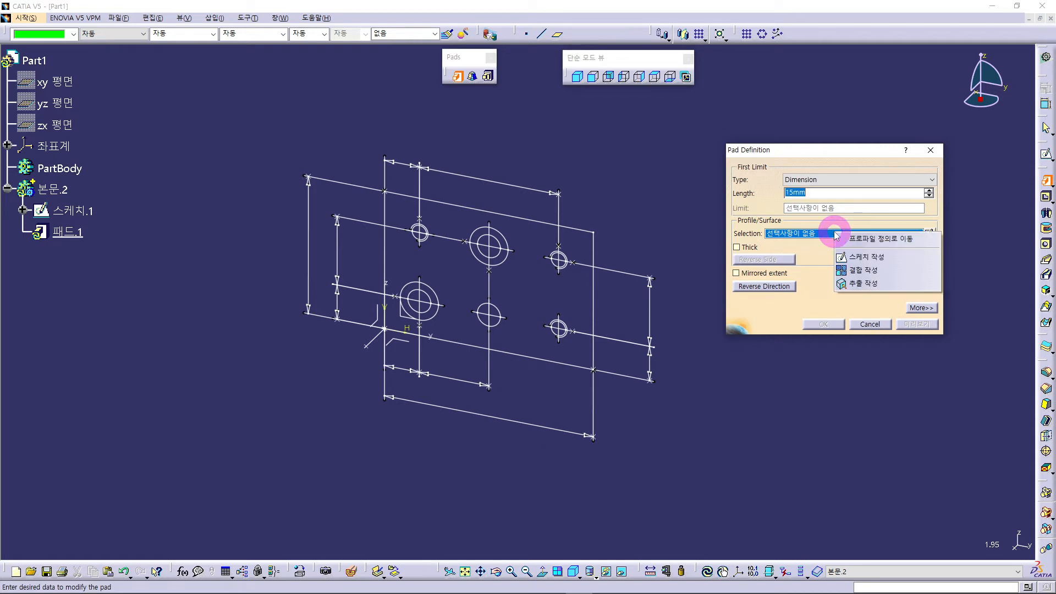
click(884, 242)
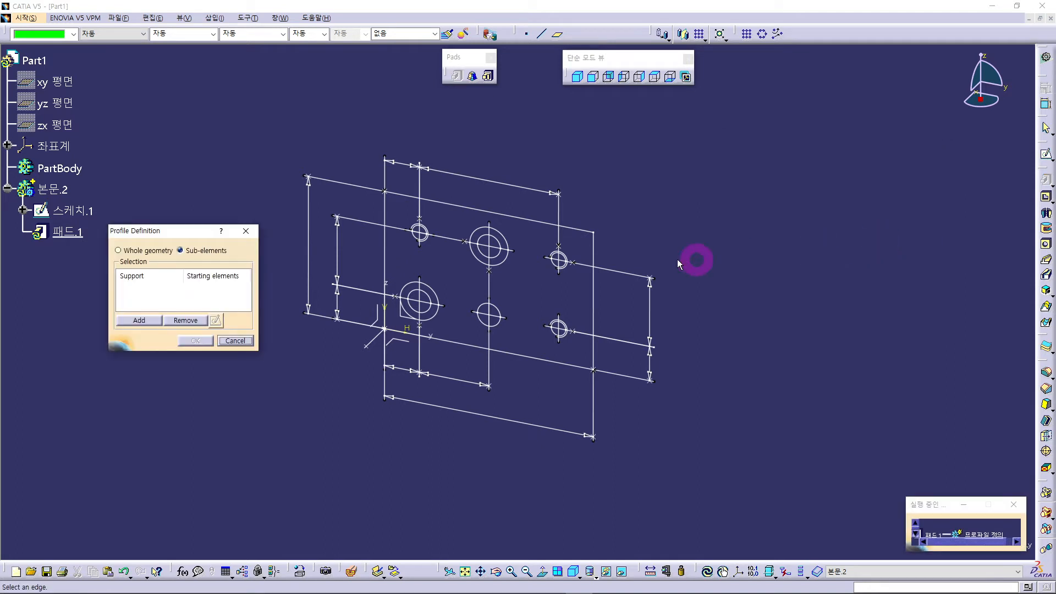
drag(183, 234, 826, 175)
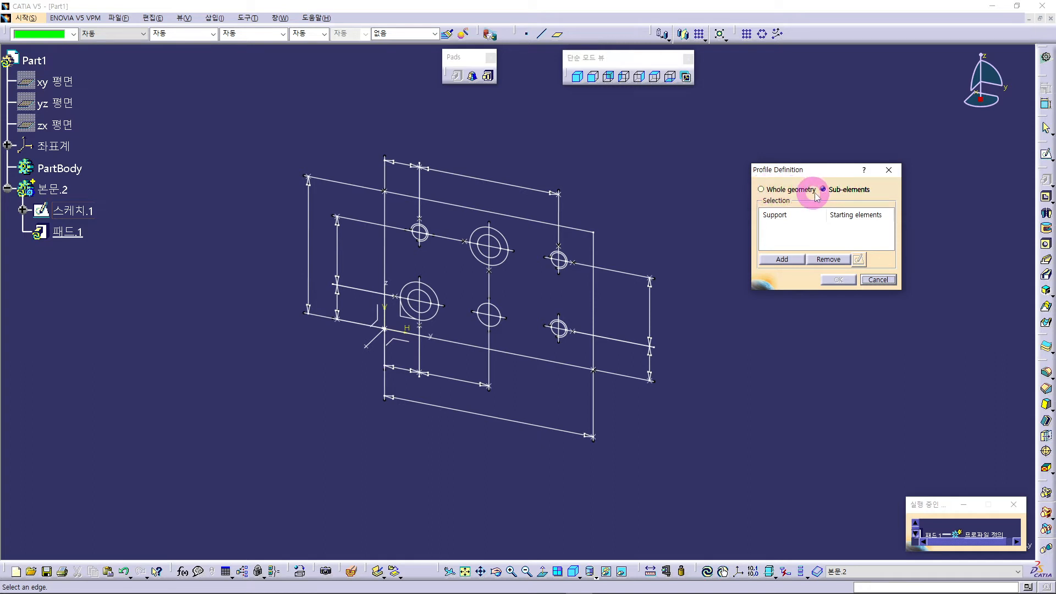
click(825, 188)
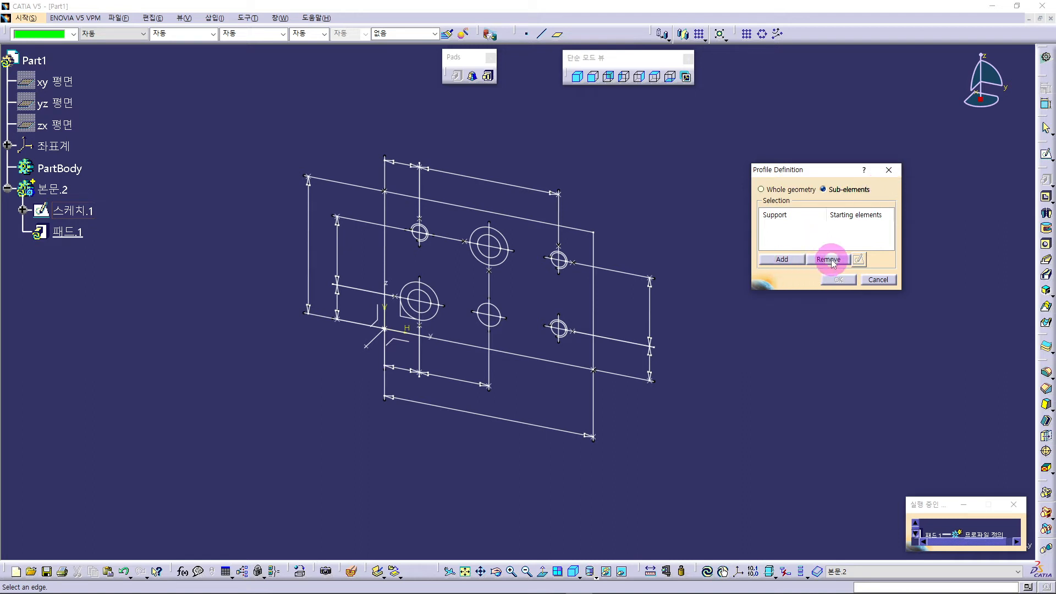
click(784, 260)
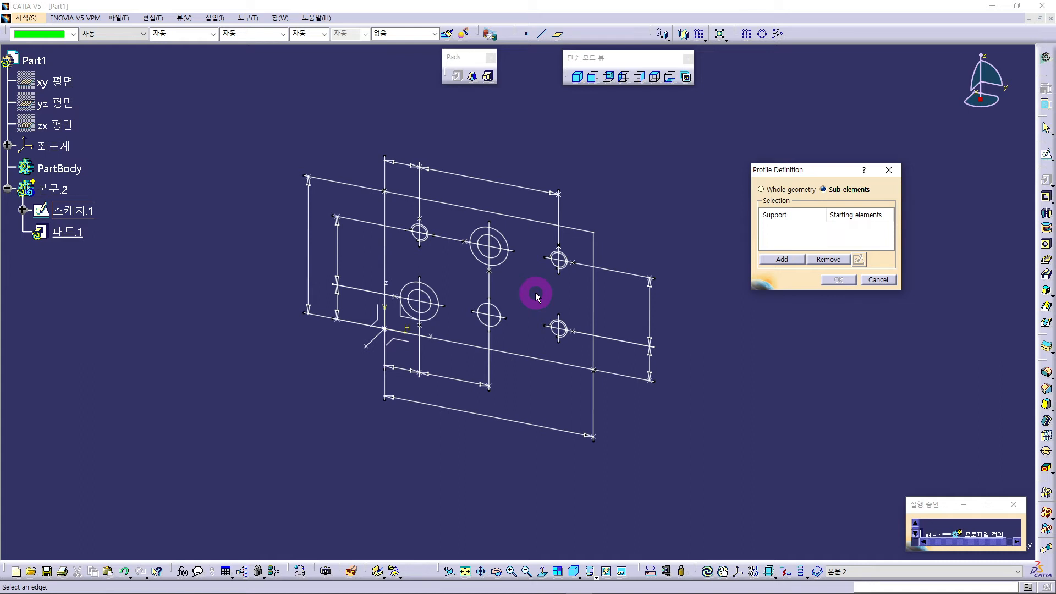
click(783, 260)
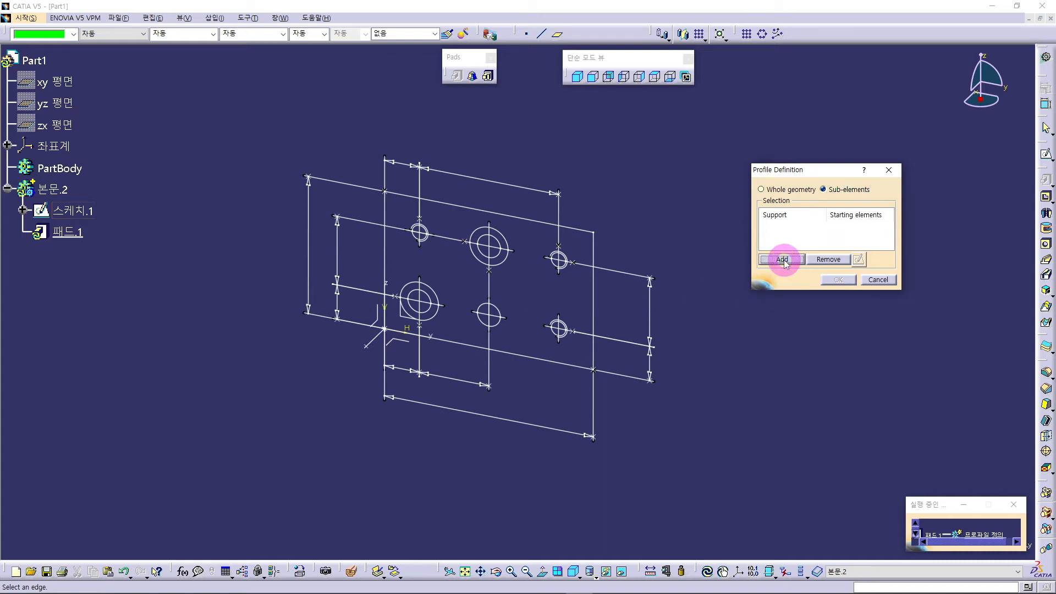
Add the plate outline, the inner circles of both counterbored holes and the lower-middle circle to the profile, and create the pad.
click(595, 247)
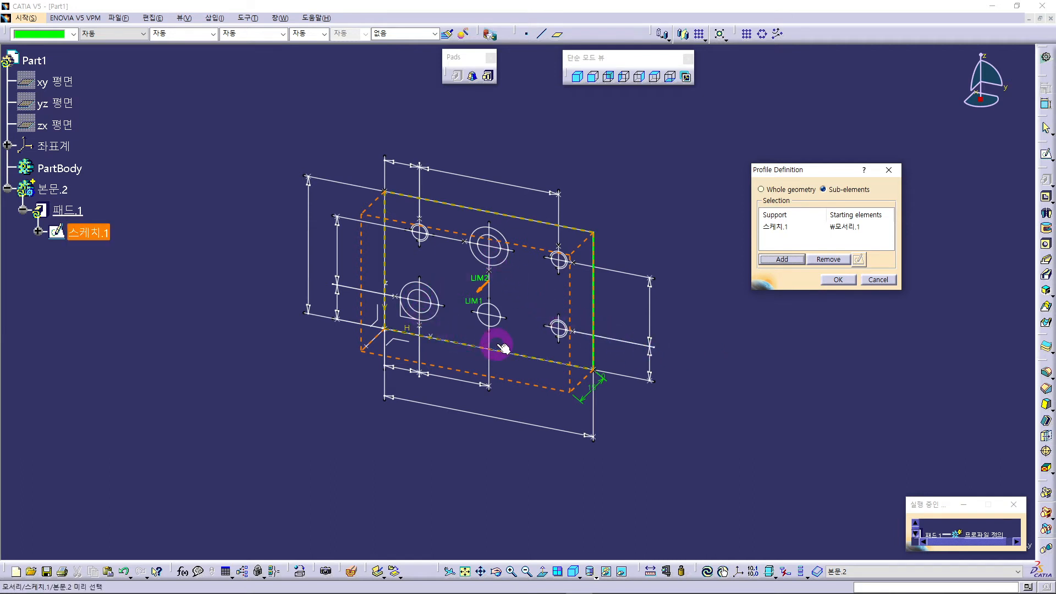
click(501, 256)
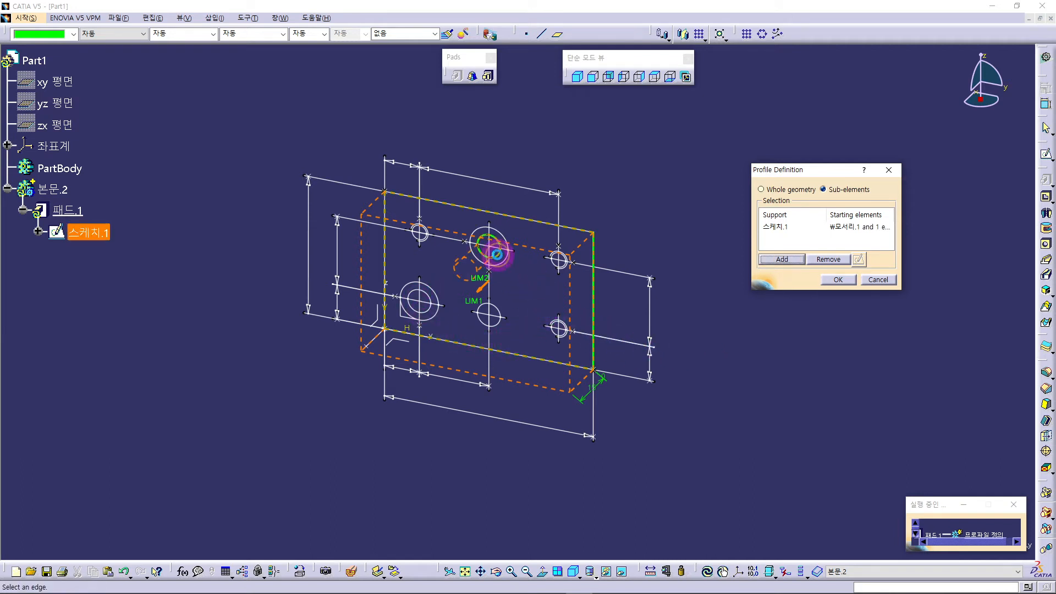
click(434, 309)
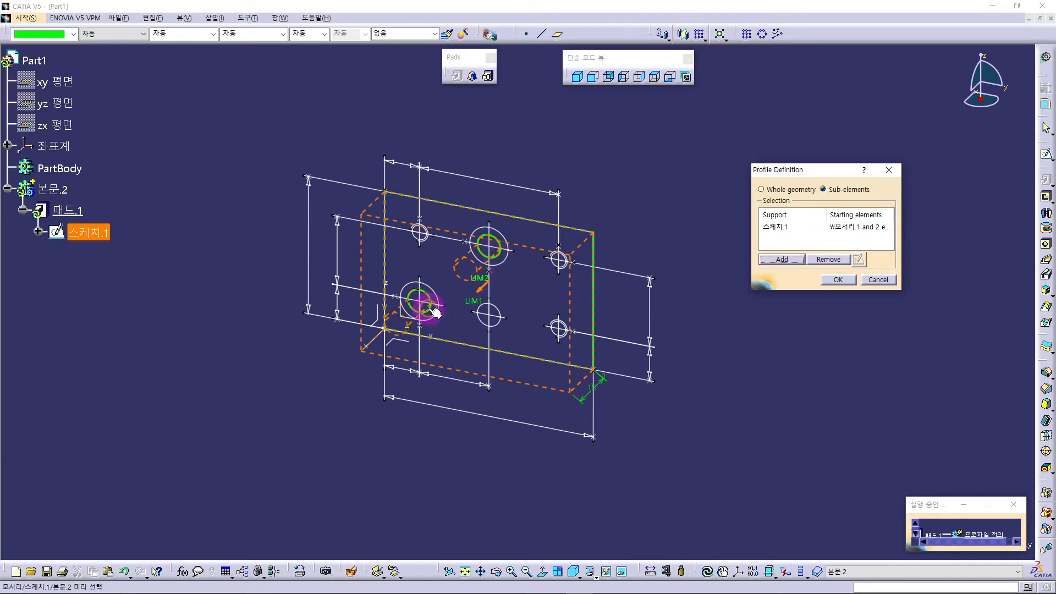
click(495, 326)
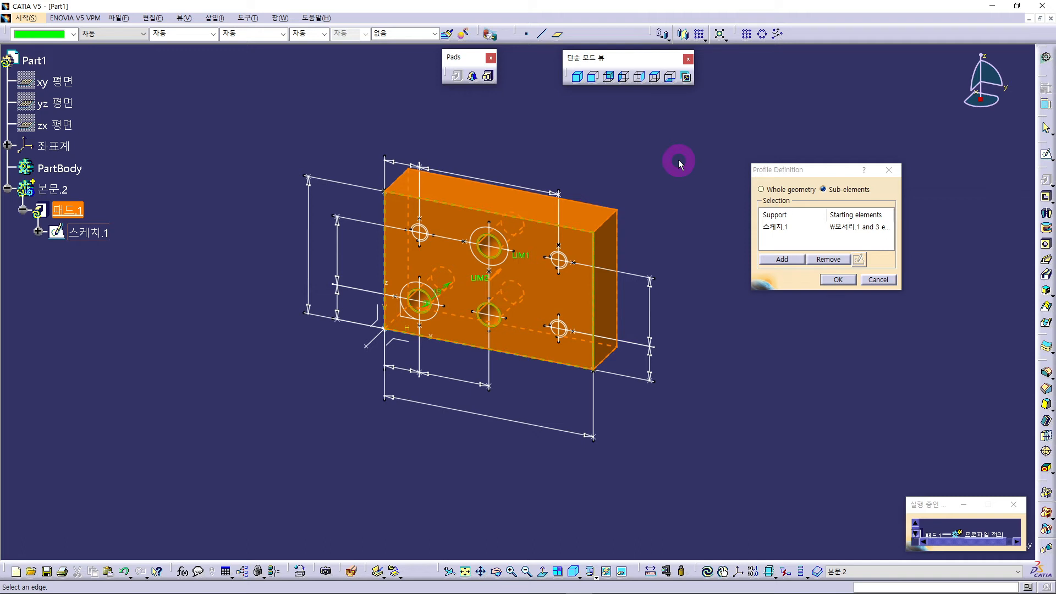
click(838, 280)
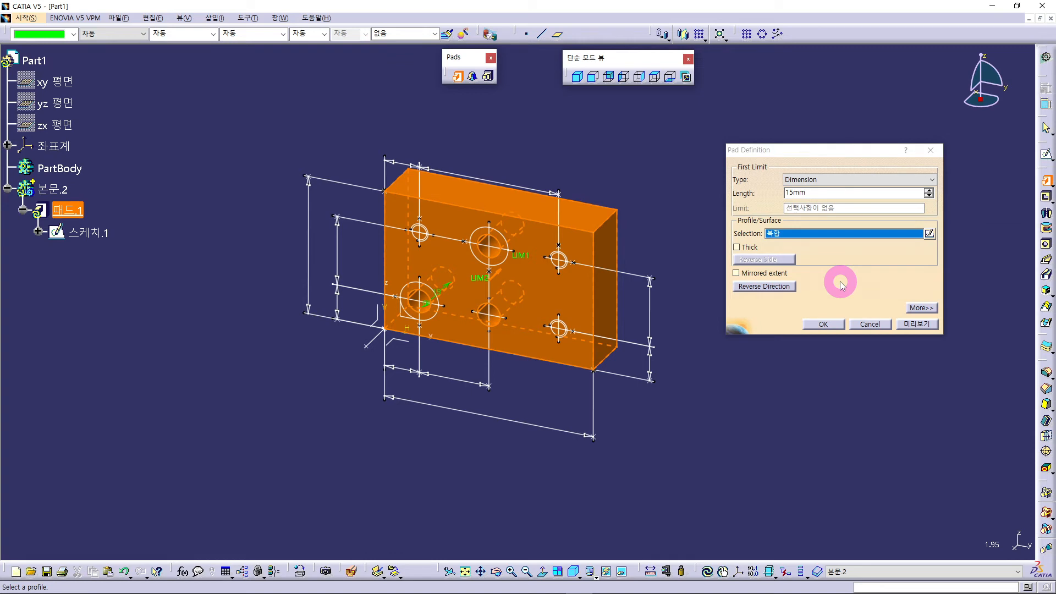
click(825, 324)
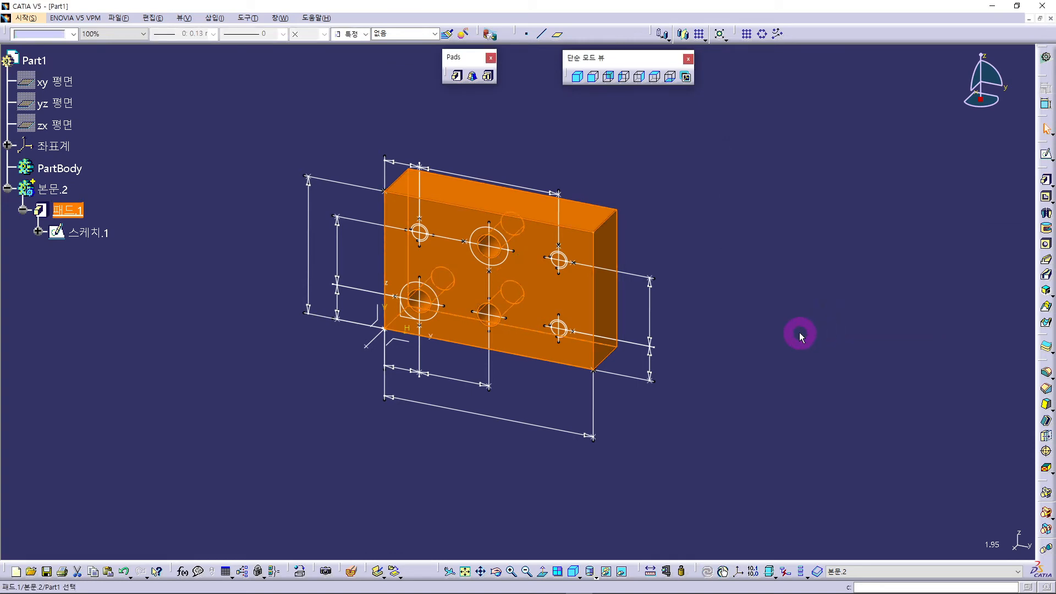
click(733, 286)
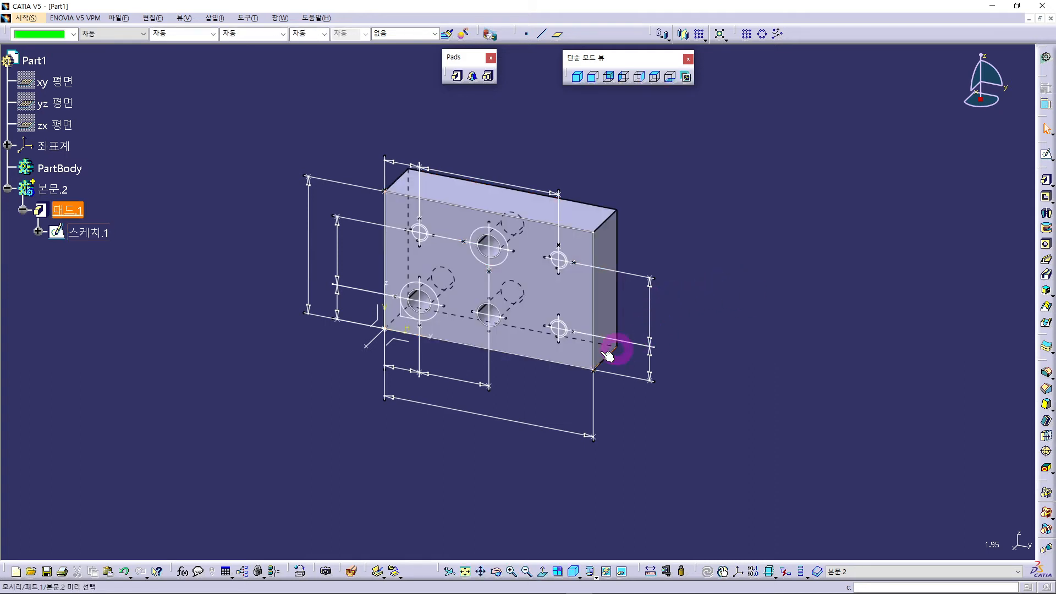
Hide the pad's sketch to inspect the plain solid, and show the sketch again.
middle_drag(560, 297, 566, 310)
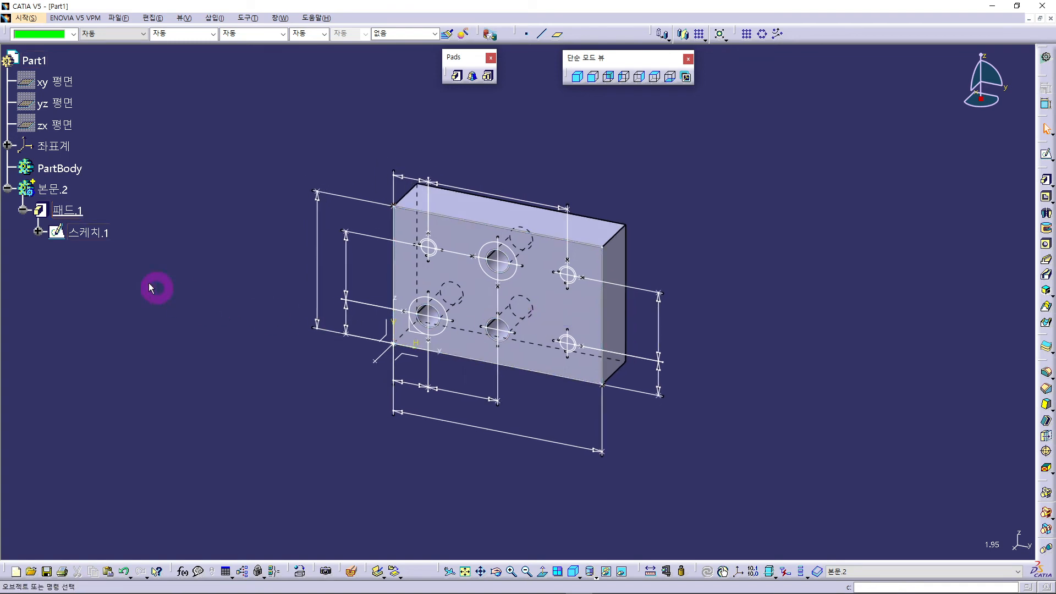
click(88, 233)
right_click(95, 233)
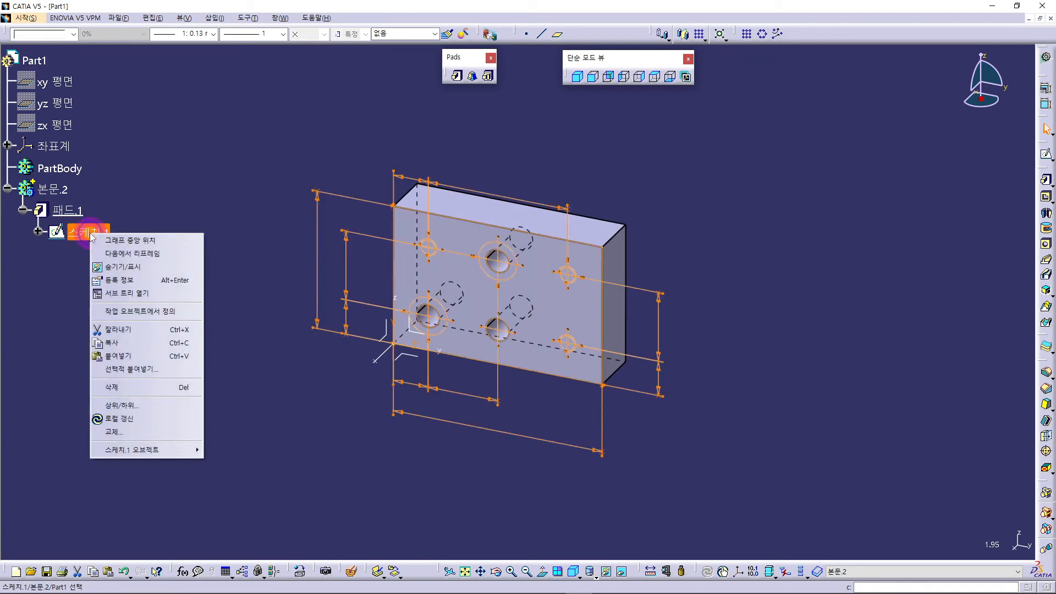
click(130, 268)
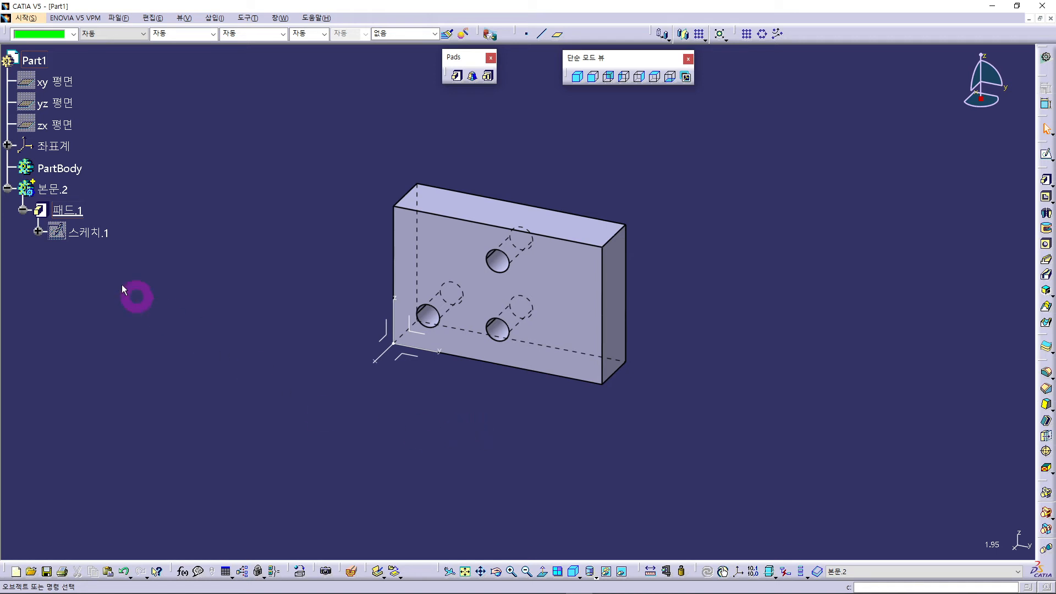
right_click(88, 231)
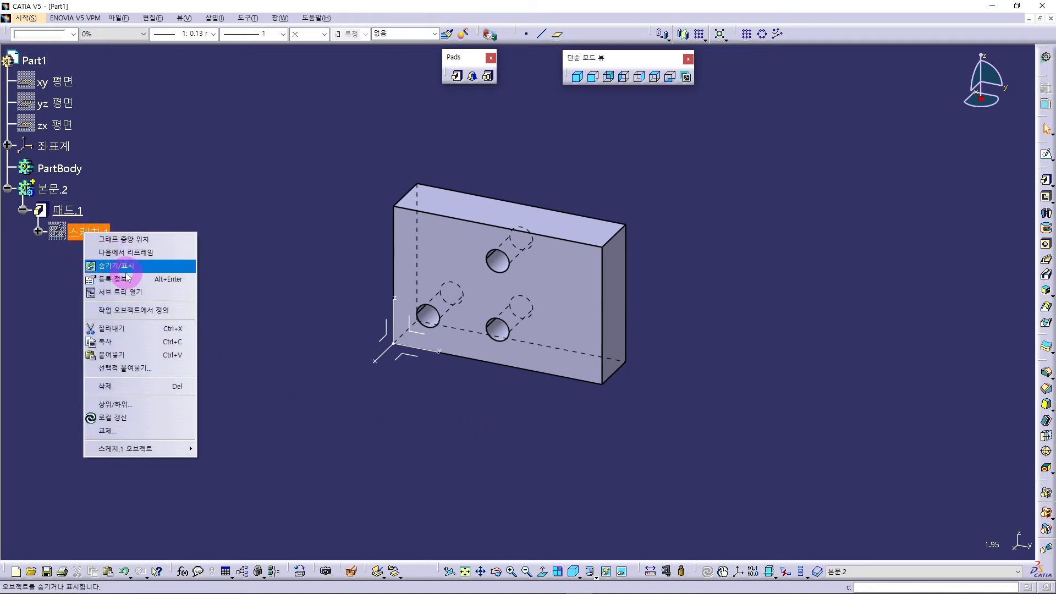
click(126, 272)
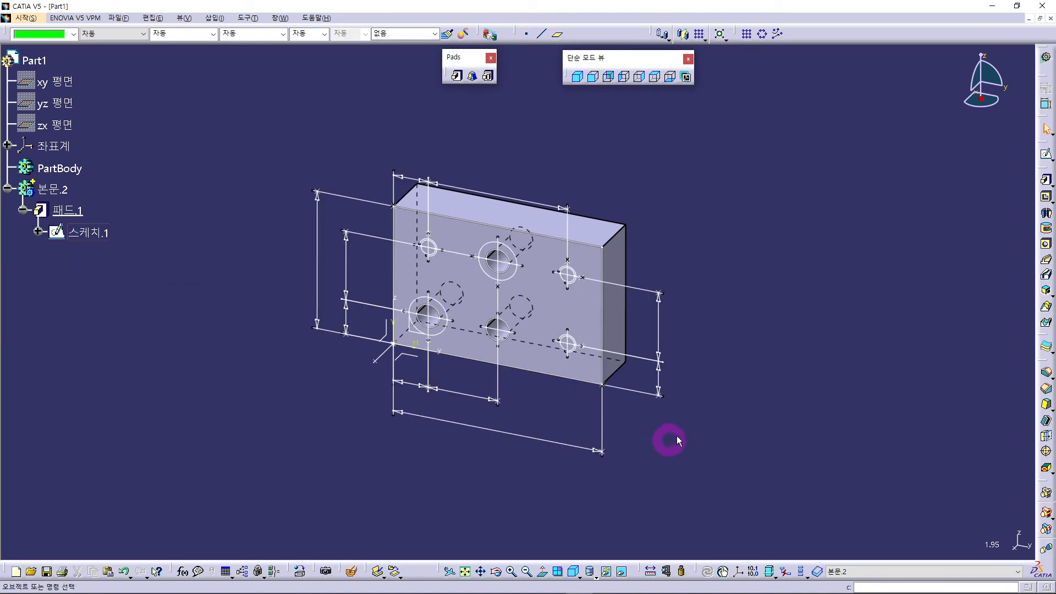
Define the body 본문.2 as the in-work object.
right_click(57, 192)
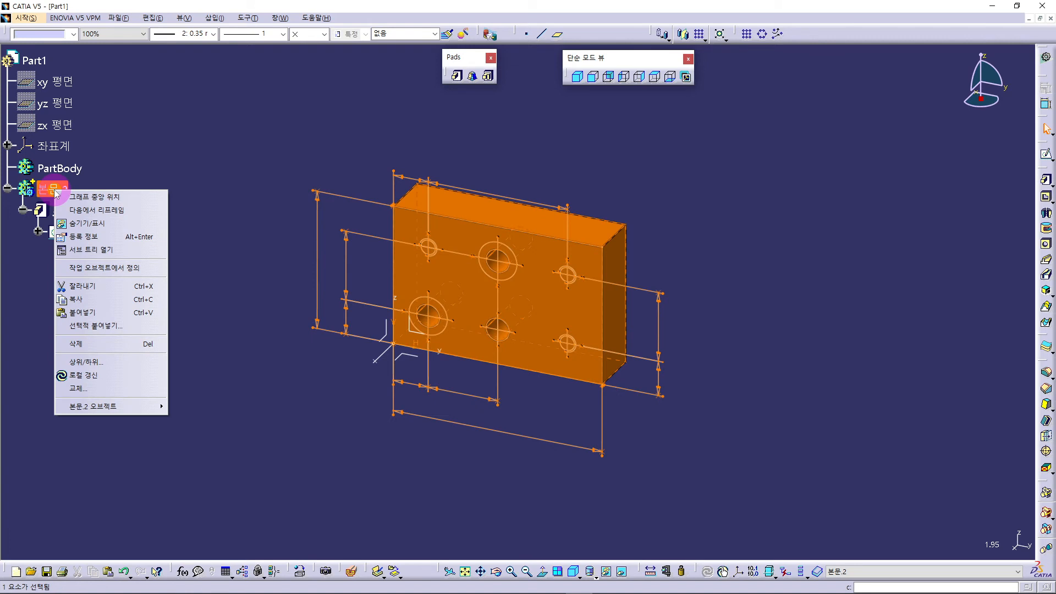
click(110, 269)
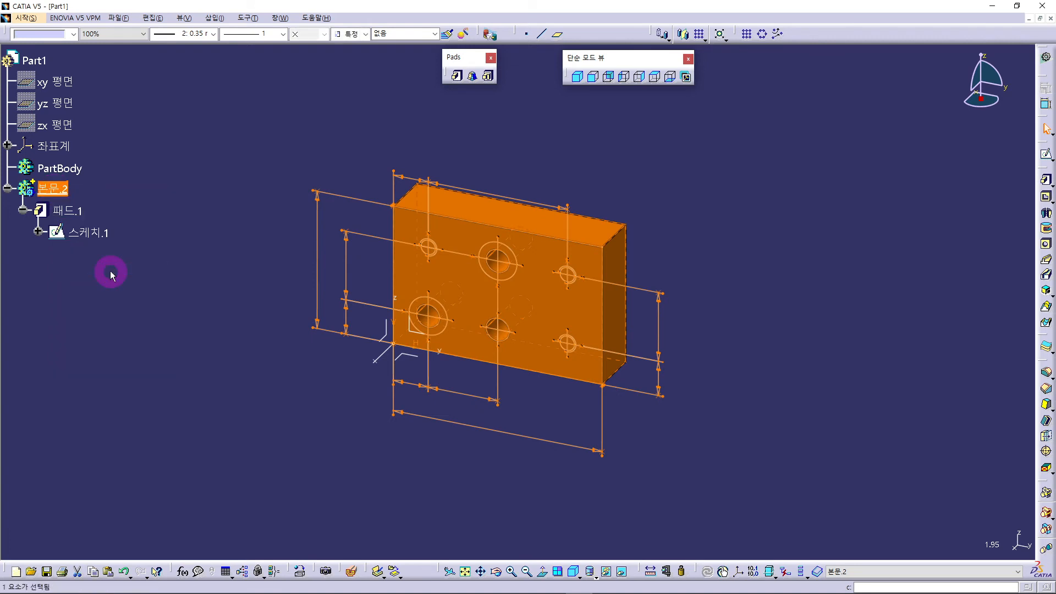
click(784, 334)
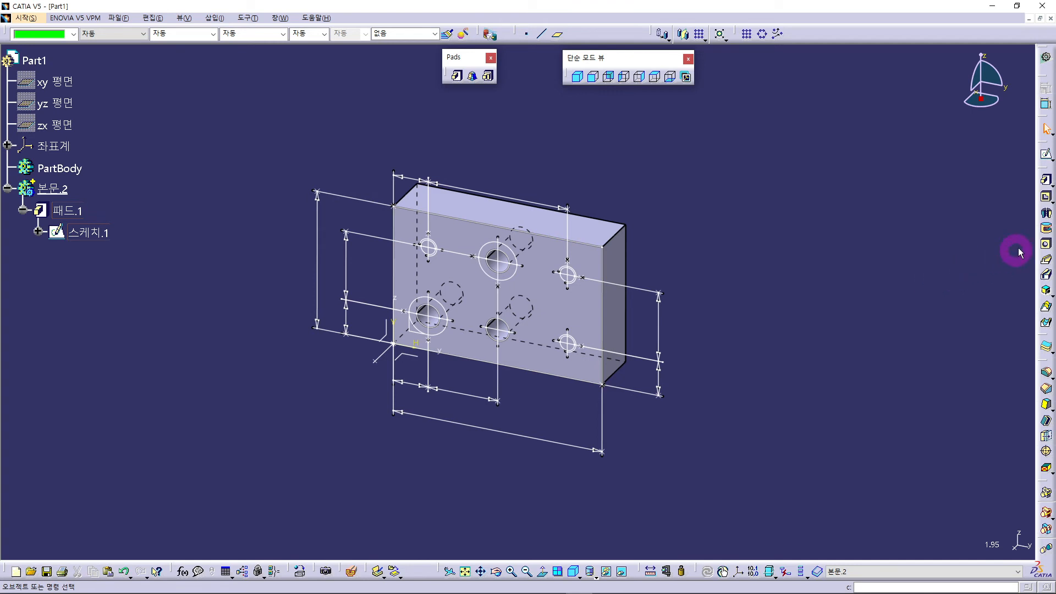
Start a pocket with a Dimension limit and set its depth to 6.6 mm.
click(1046, 199)
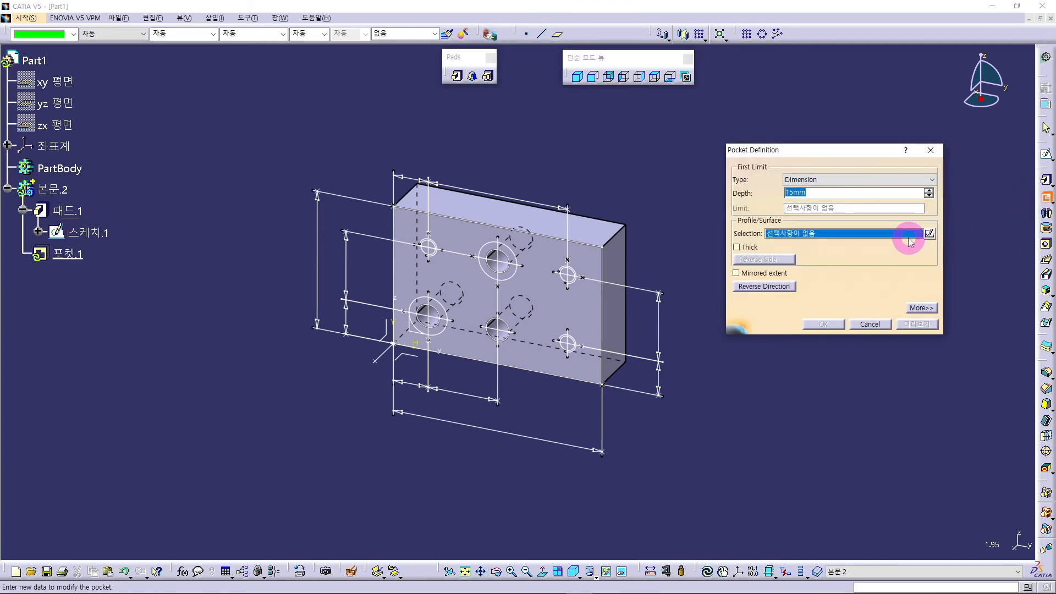
click(814, 193)
double_click(817, 193)
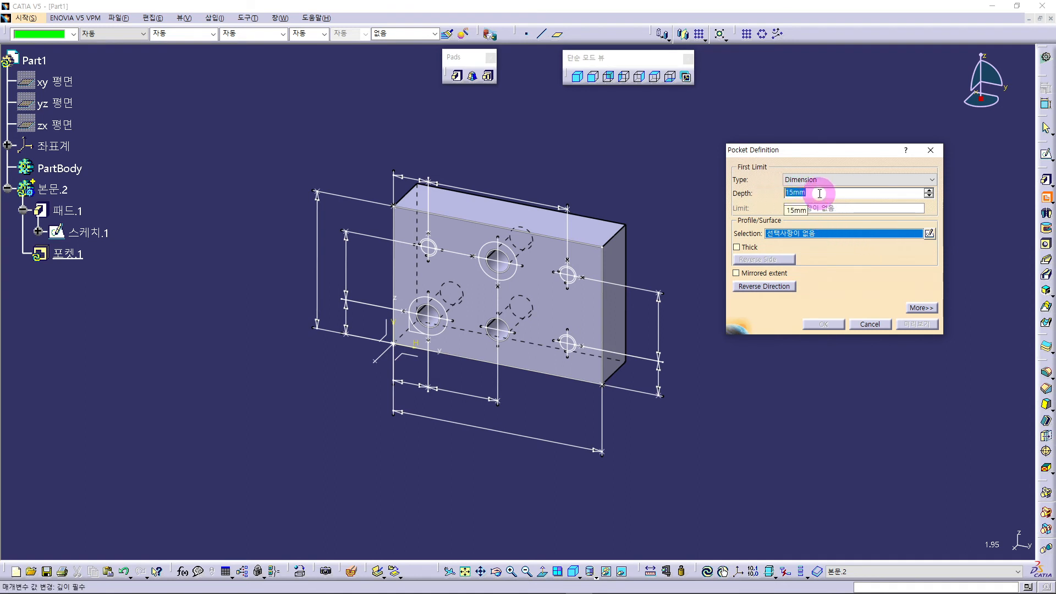
text(6.6)
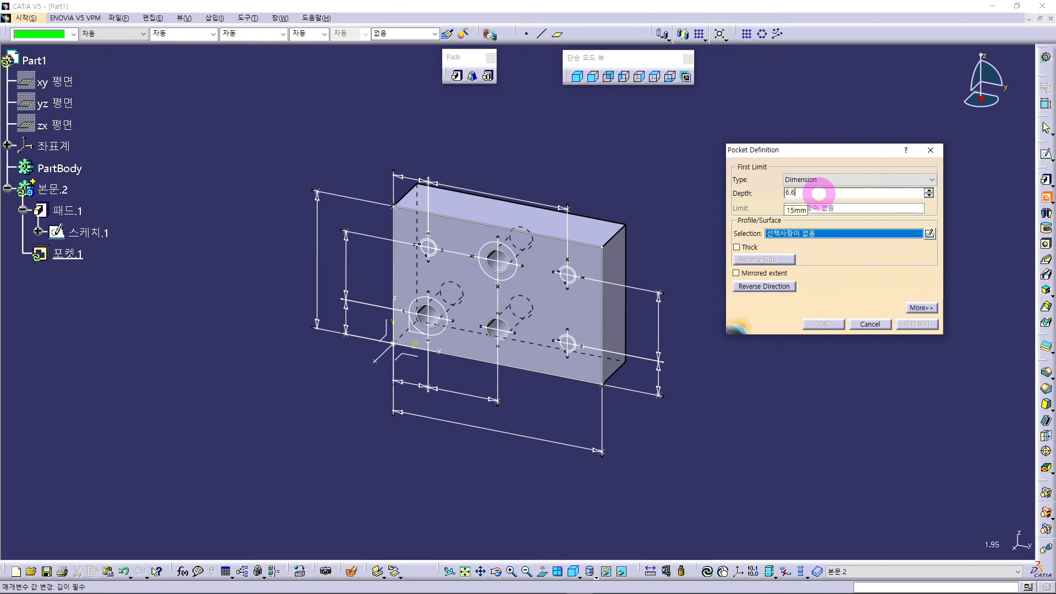
Define the pocket's profile from sub-elements, adding the outer circles of the upper-middle and lower-left counterbored holes, and create the pocket.
right_click(843, 237)
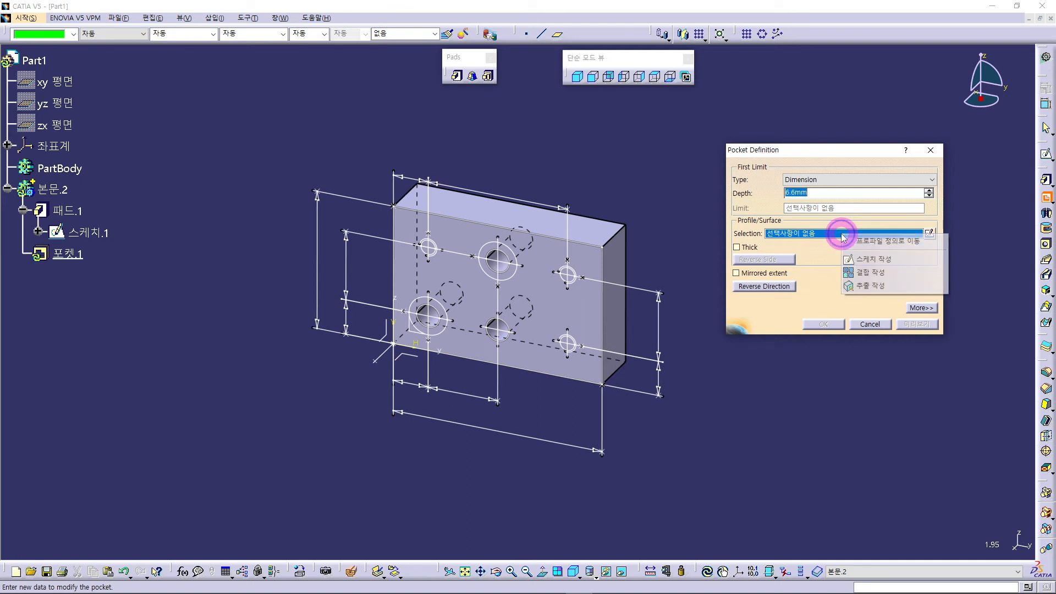
click(874, 242)
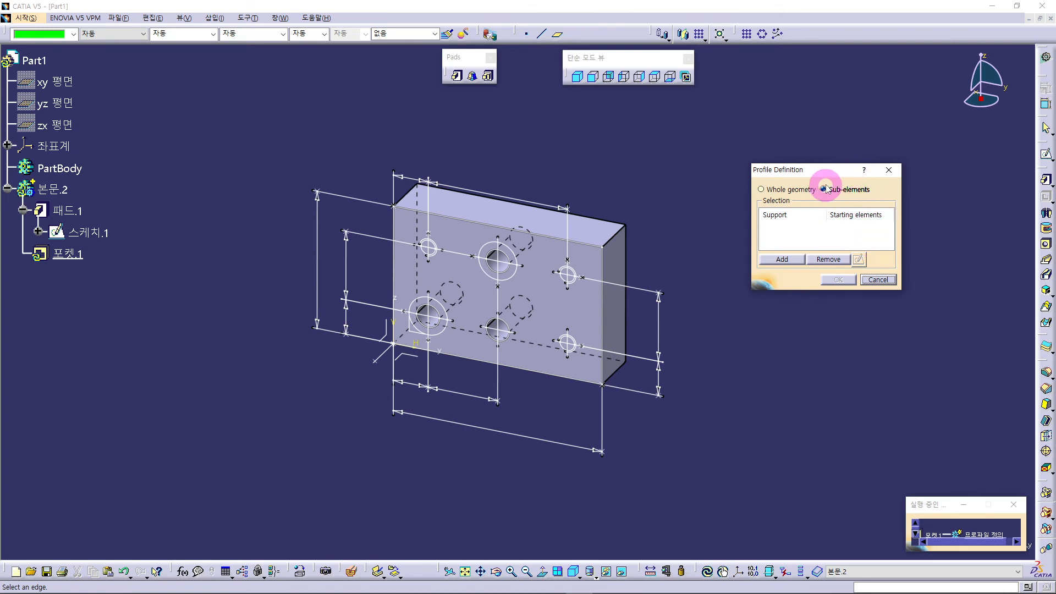
click(770, 259)
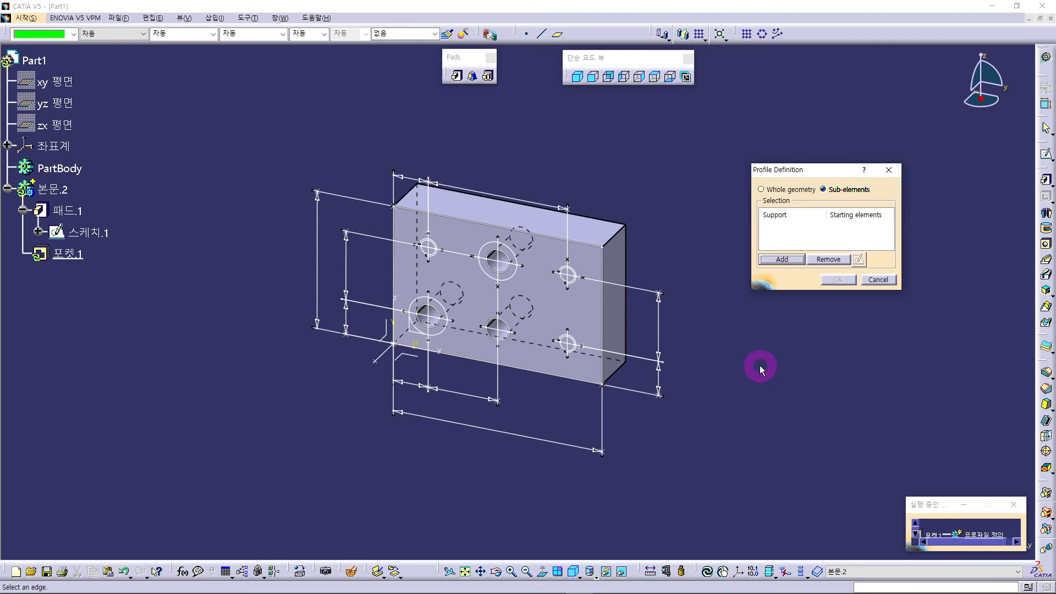
click(517, 277)
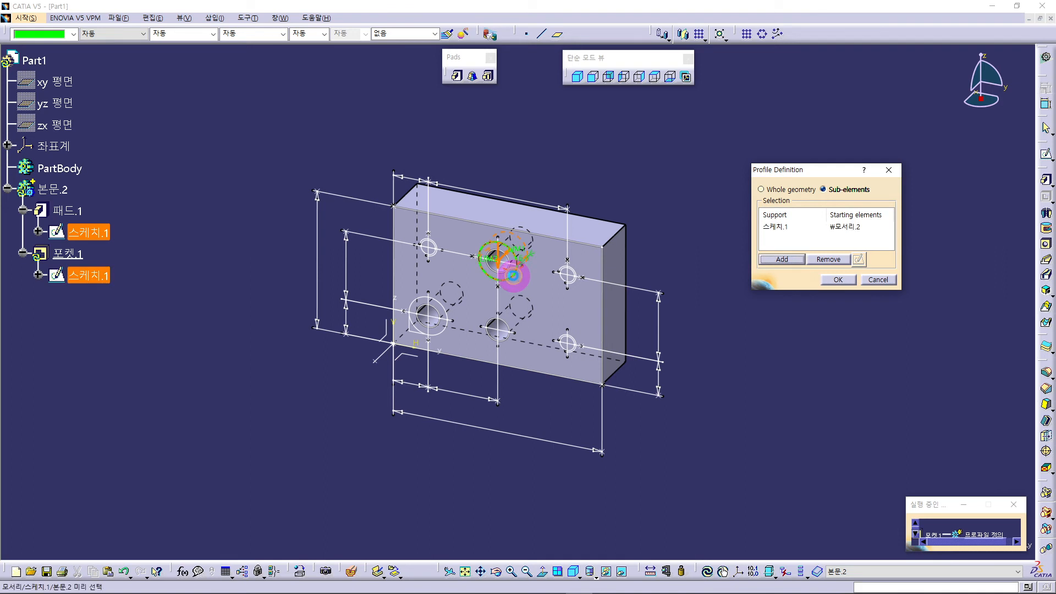
click(446, 335)
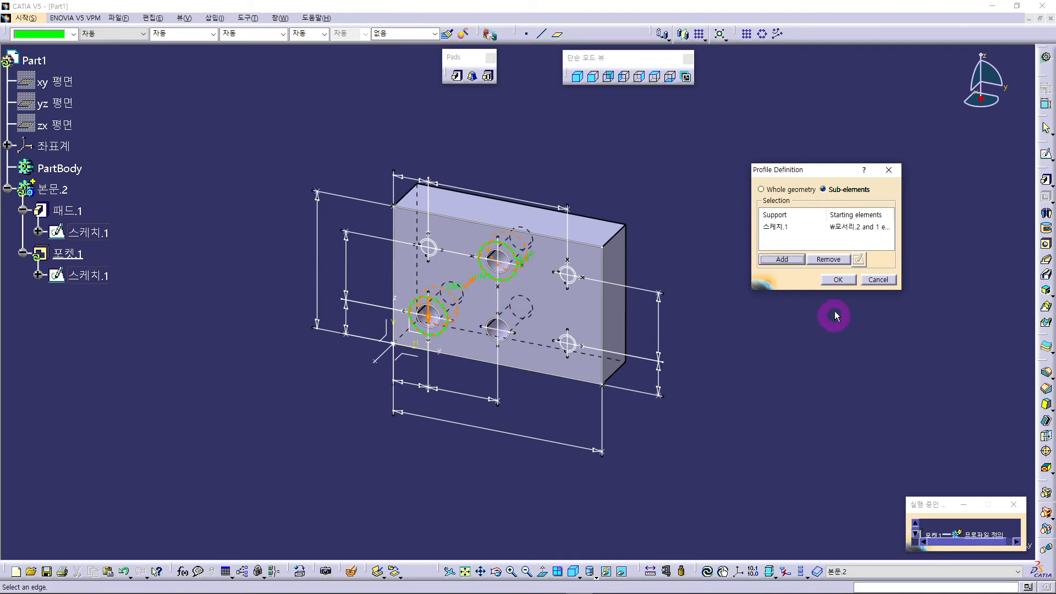
click(838, 280)
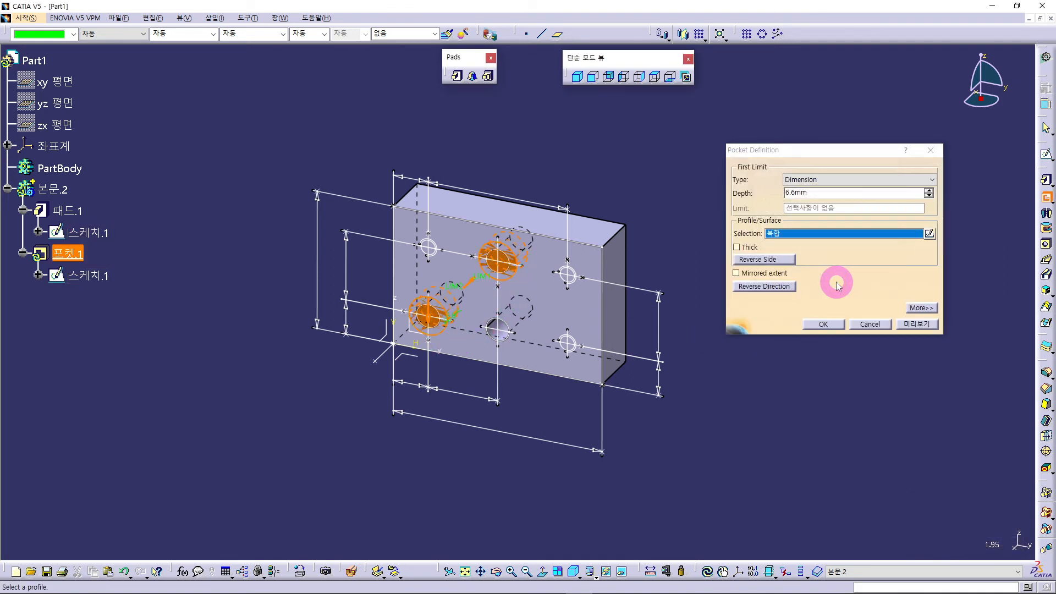
click(822, 324)
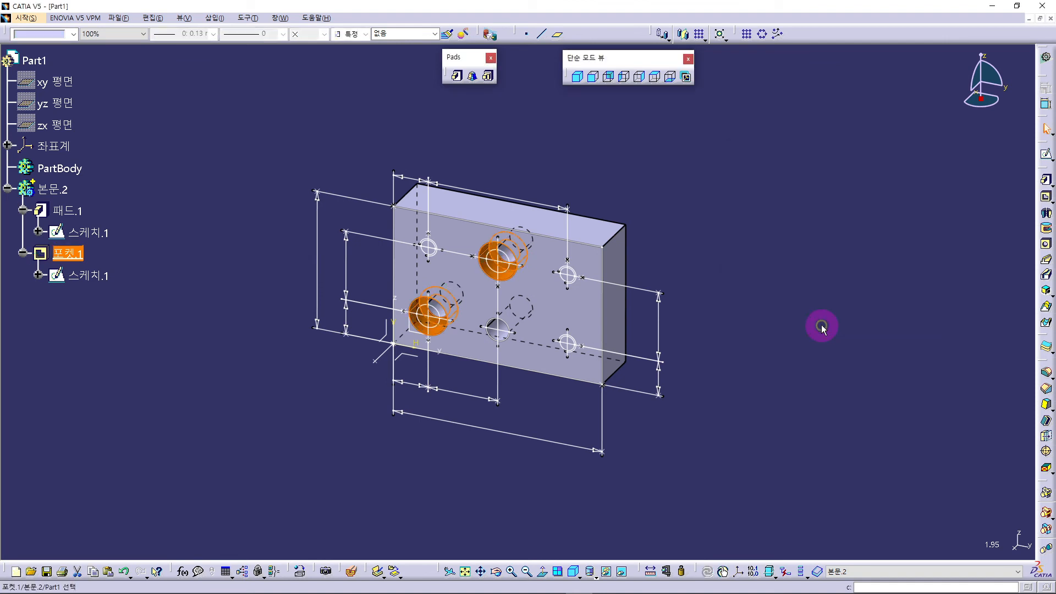
click(780, 338)
Hide the pocket's sketch to examine the counterbored holes up close, and show the sketch again.
click(94, 275)
right_click(107, 279)
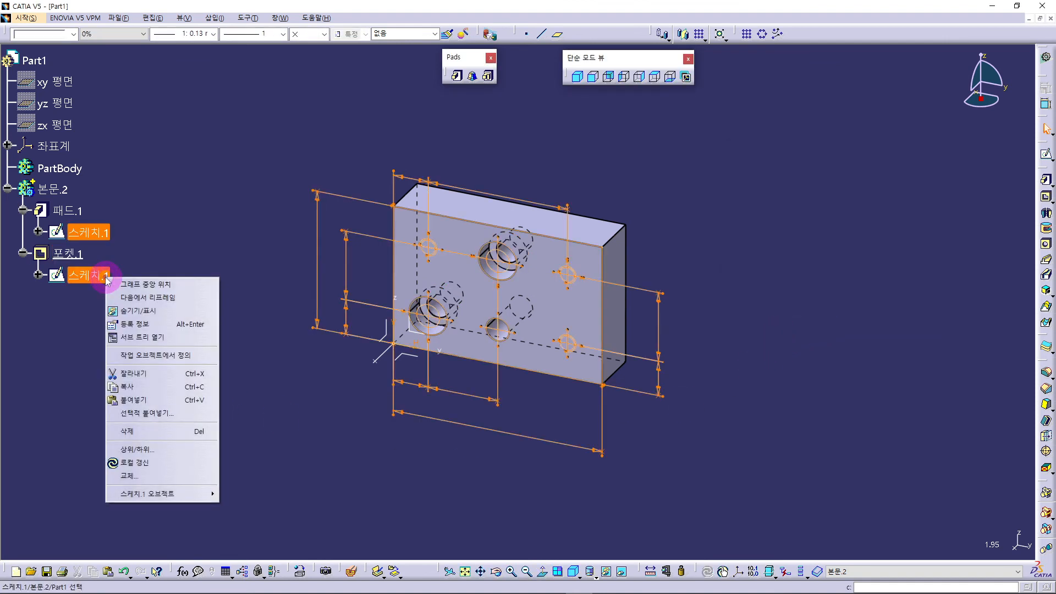
click(142, 311)
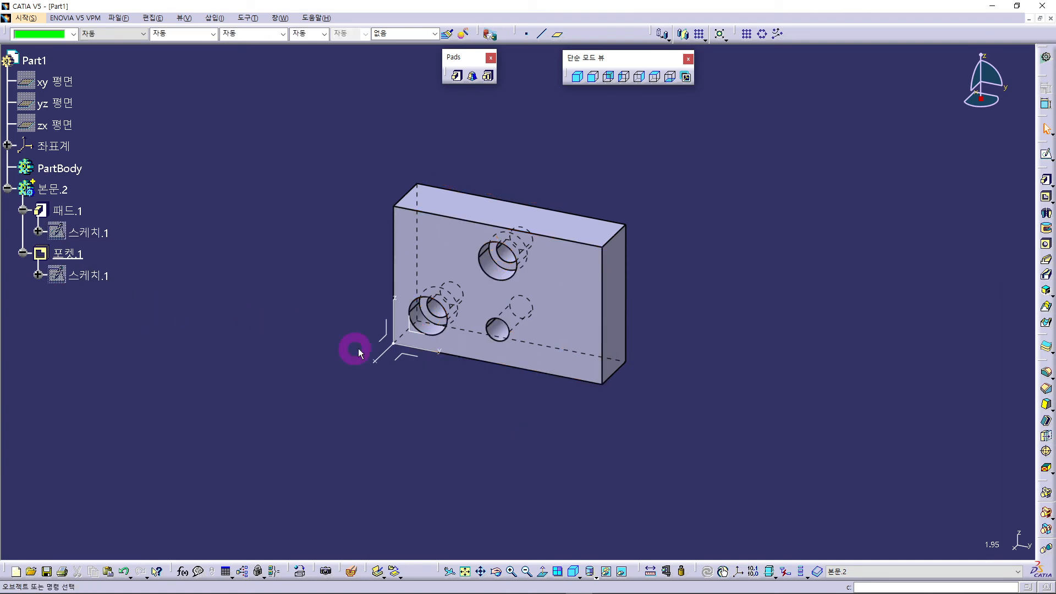
middle_drag(502, 378, 537, 335)
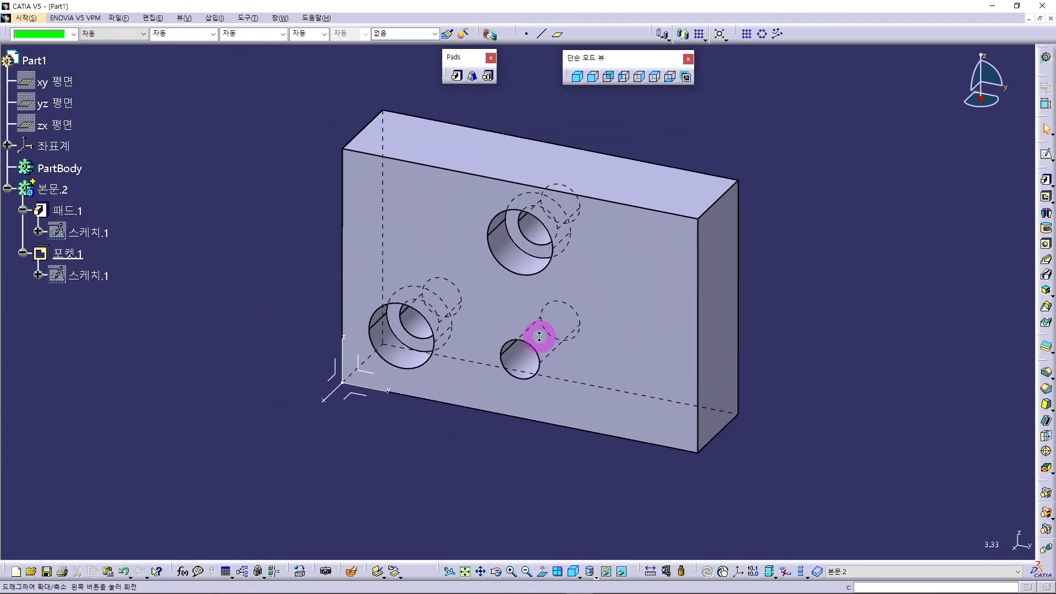
middle_drag(480, 381, 460, 358)
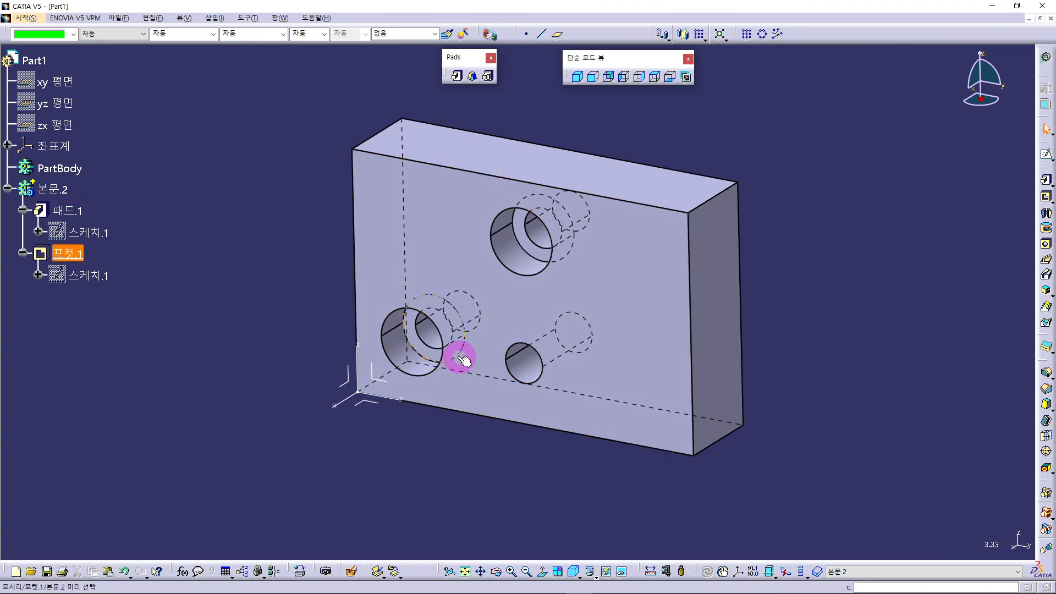
right_click(89, 273)
click(136, 308)
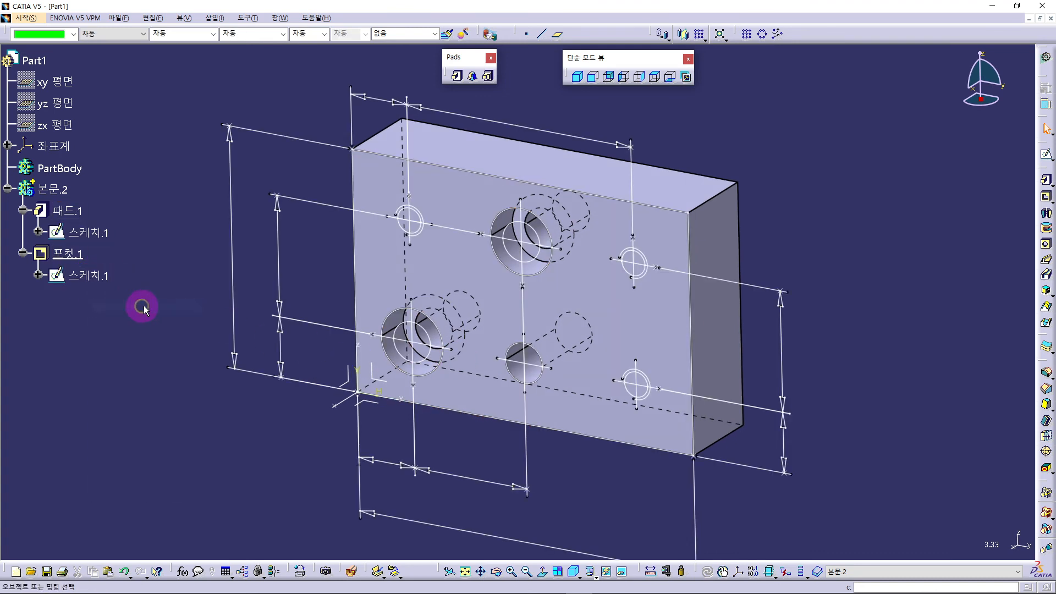
click(792, 237)
Edit the pocket's sketch to add a point at the centre of each of the six holes, and exit the sketch.
double_click(88, 275)
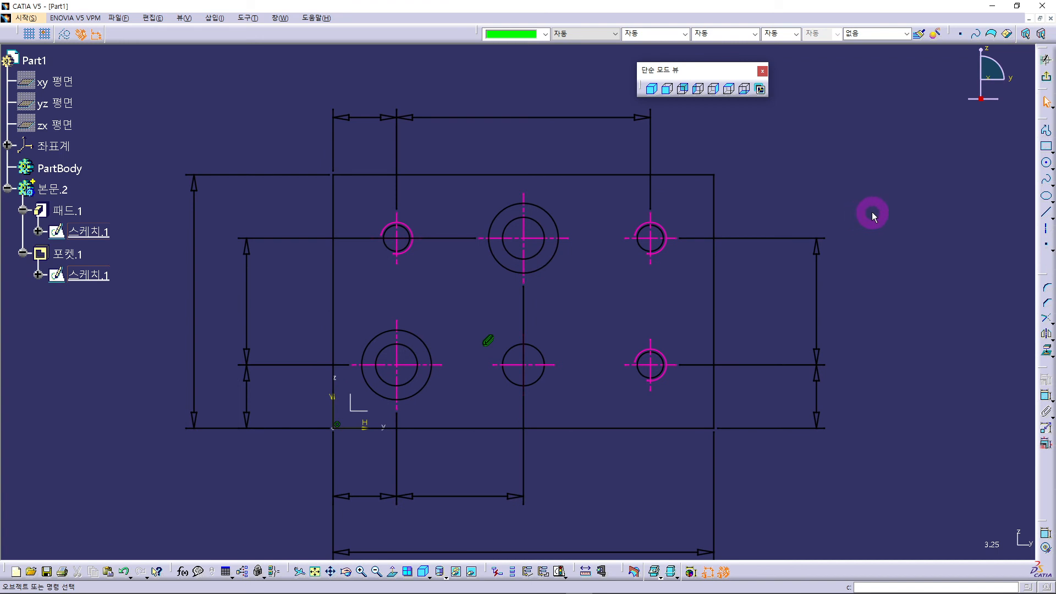
click(1048, 247)
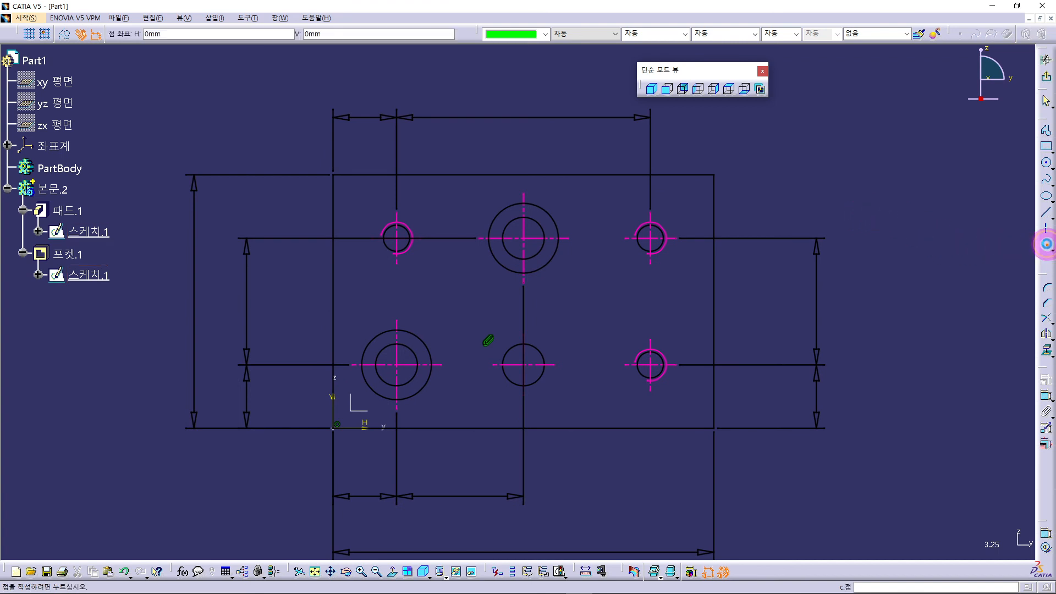
click(401, 237)
click(524, 241)
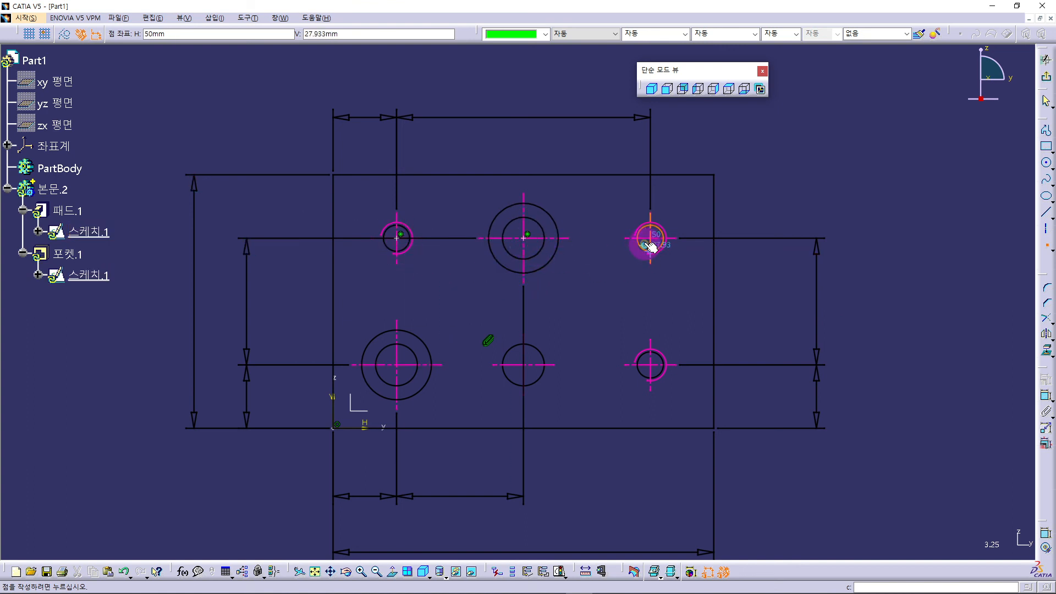
click(652, 238)
click(654, 363)
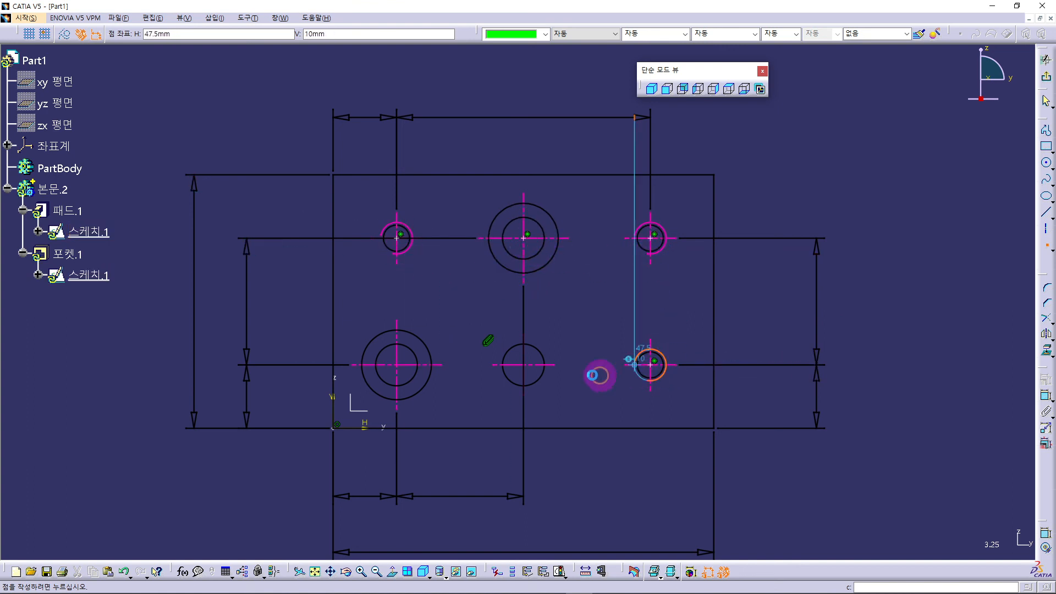
click(525, 363)
click(404, 367)
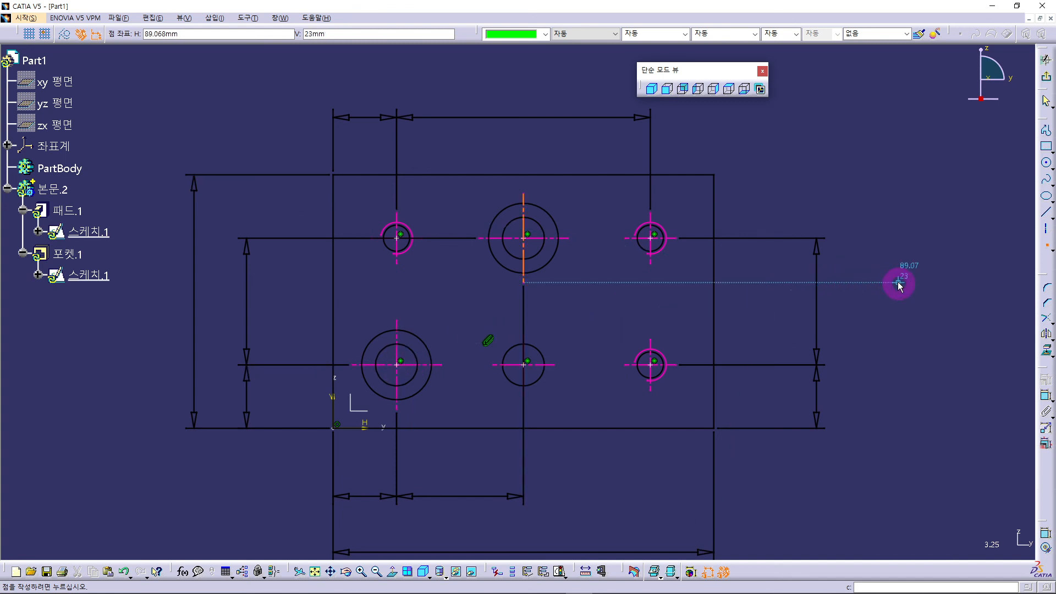
key(Escape)
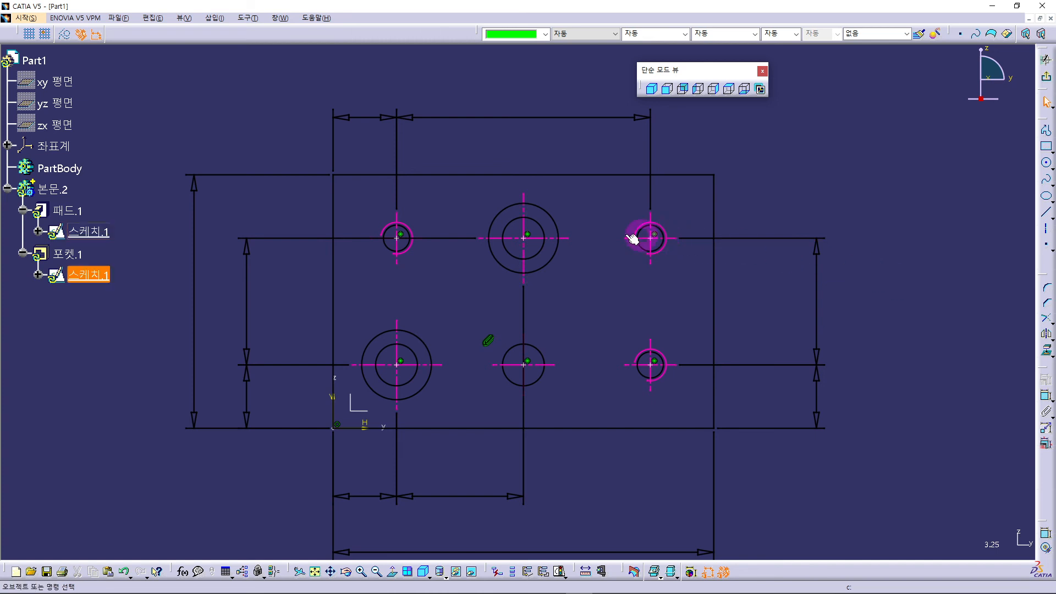
click(1046, 80)
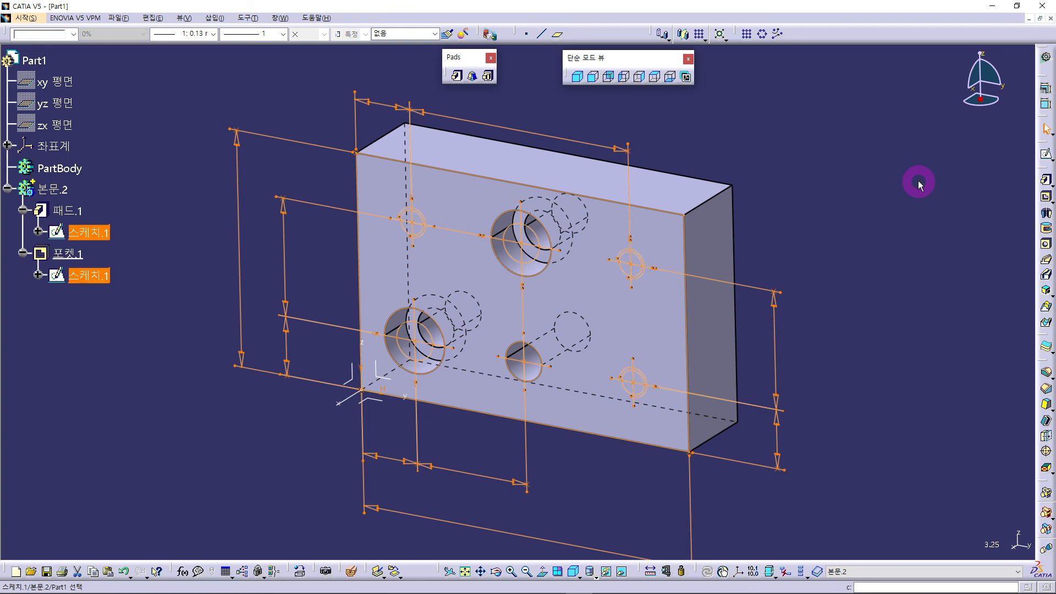
click(859, 215)
middle_drag(791, 230, 773, 257)
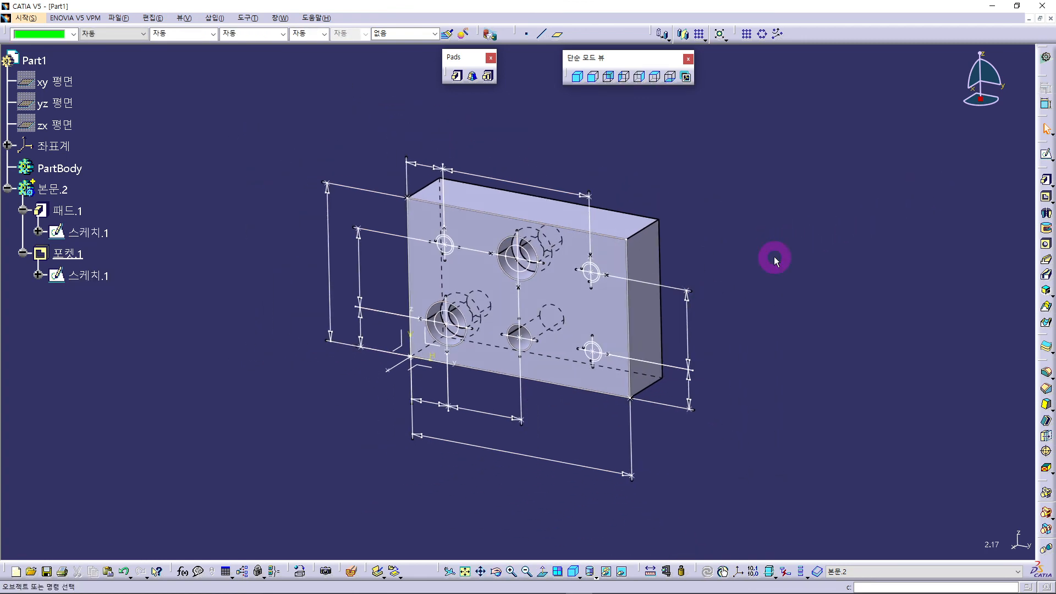